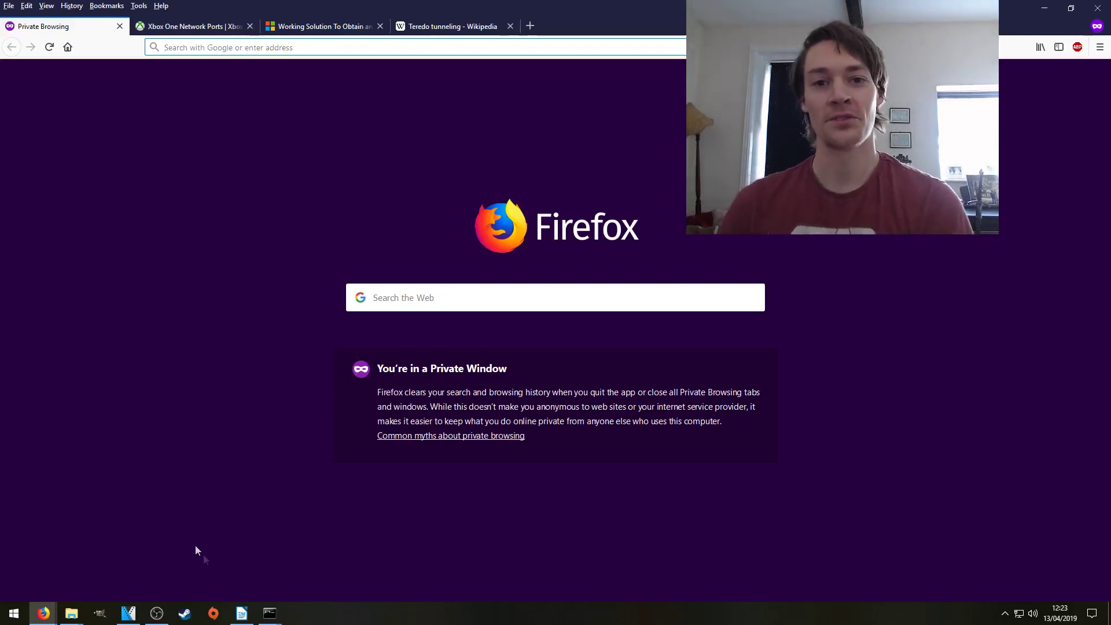
pyautogui.click(298, 27)
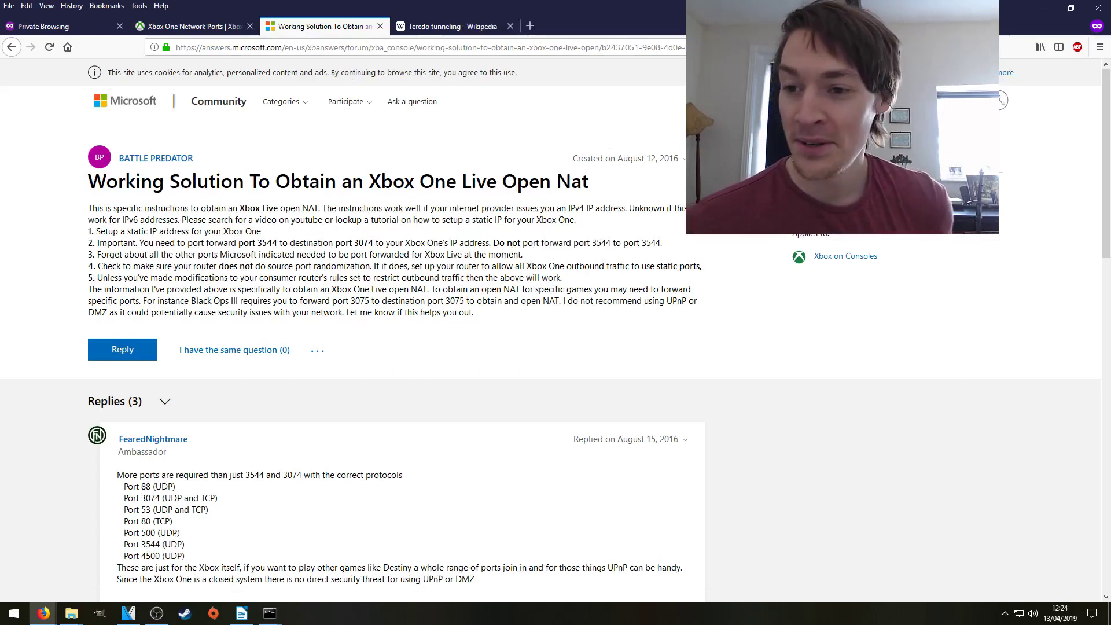
pyautogui.click(665, 162)
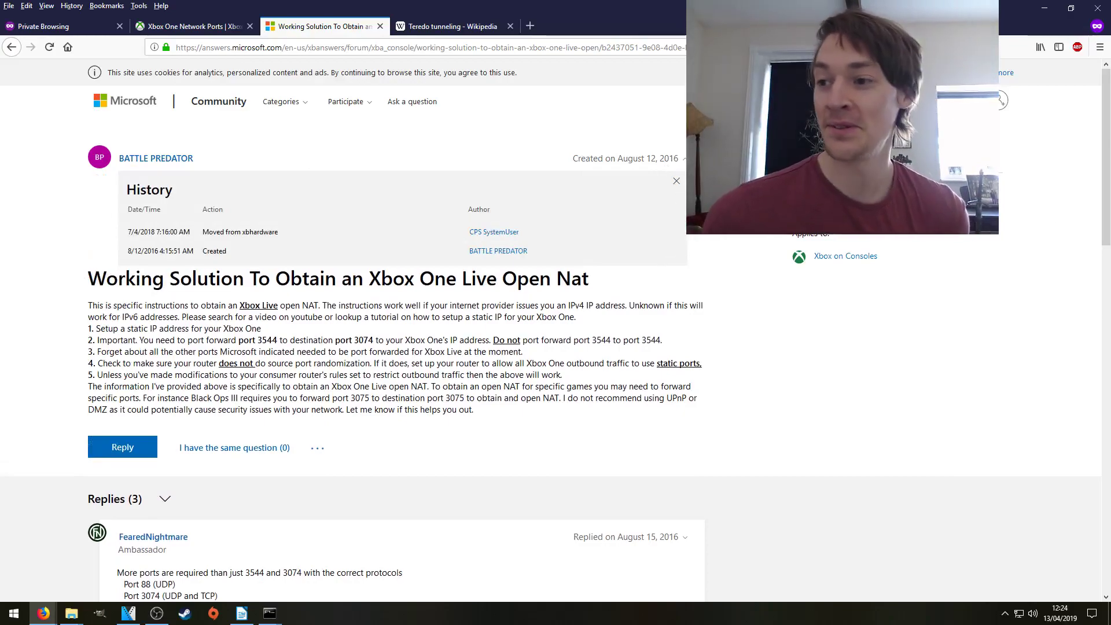
pyautogui.moveTo(1107, 149); pyautogui.dragTo(1109, 461)
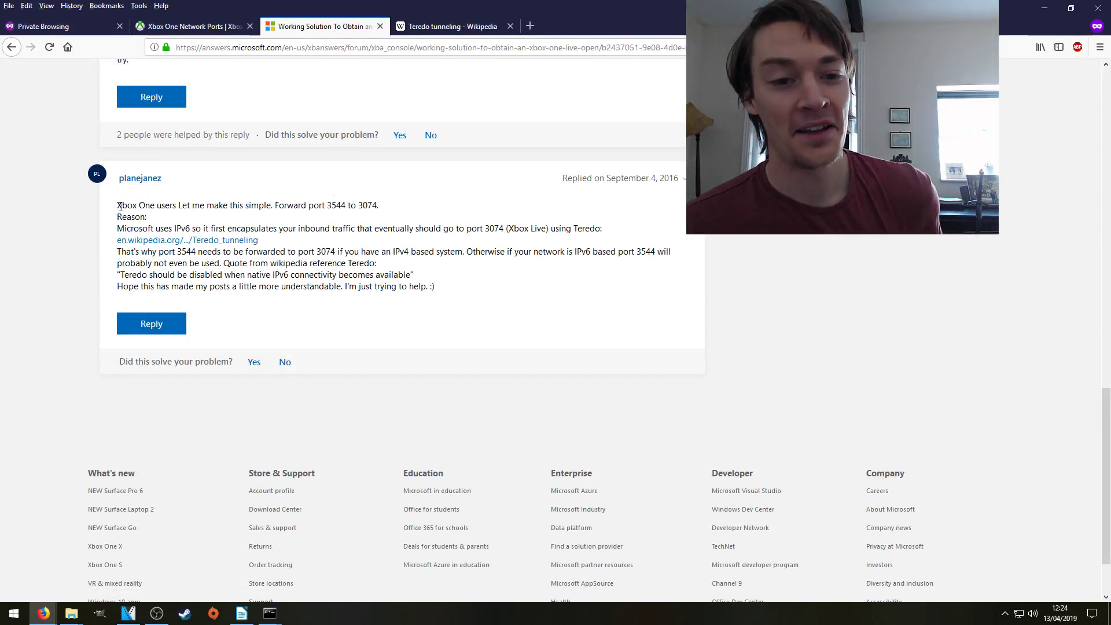
pyautogui.moveTo(118, 206); pyautogui.dragTo(401, 205)
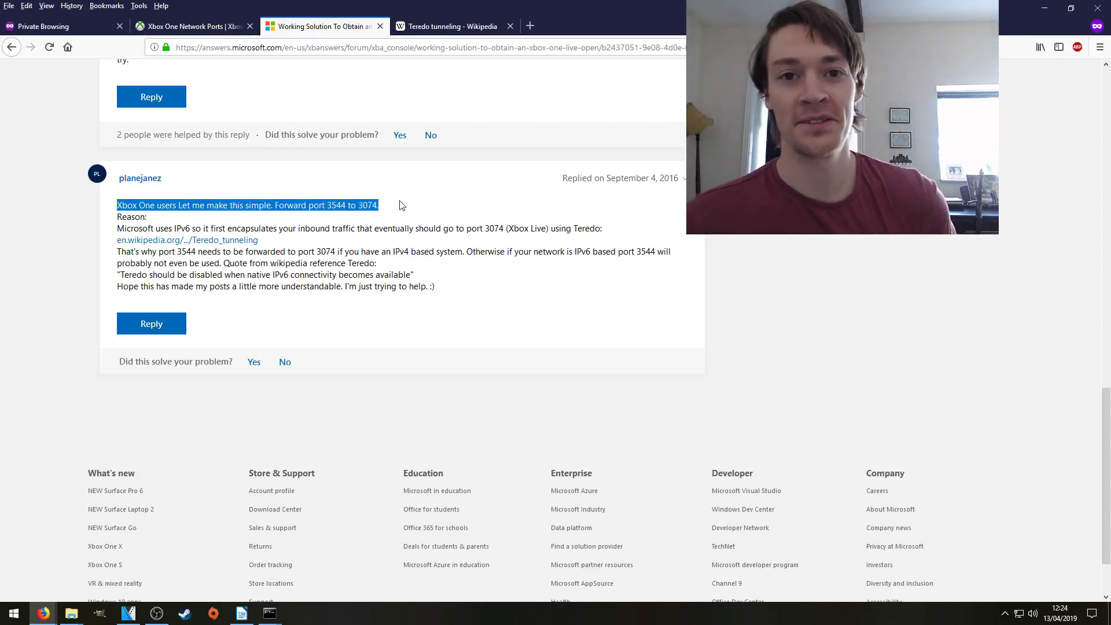
pyautogui.click(399, 205)
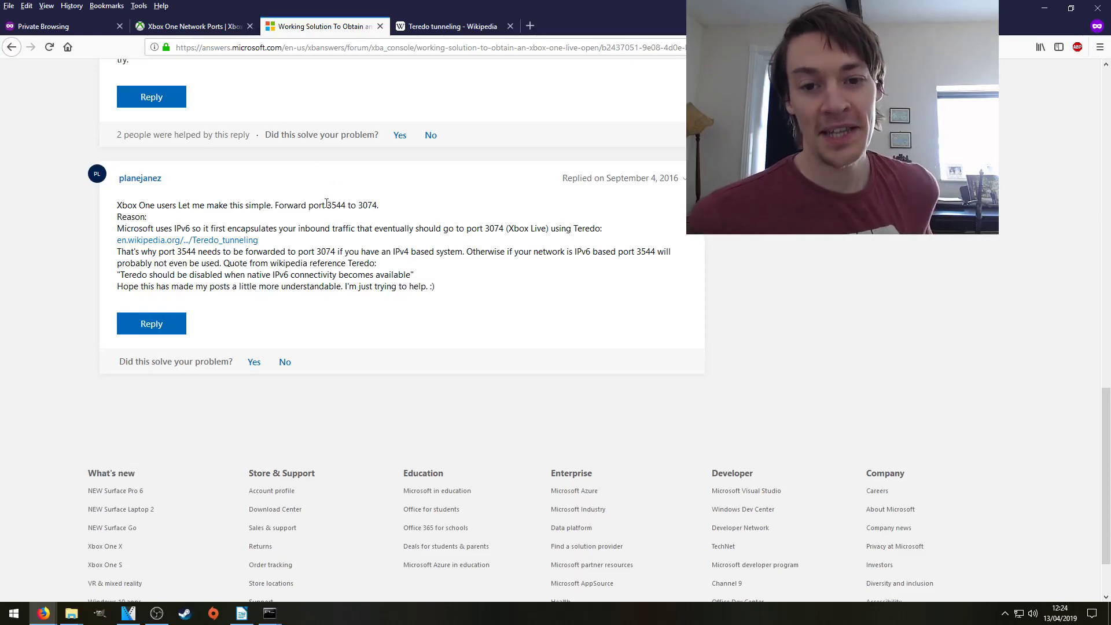
pyautogui.moveTo(326, 205); pyautogui.dragTo(351, 205)
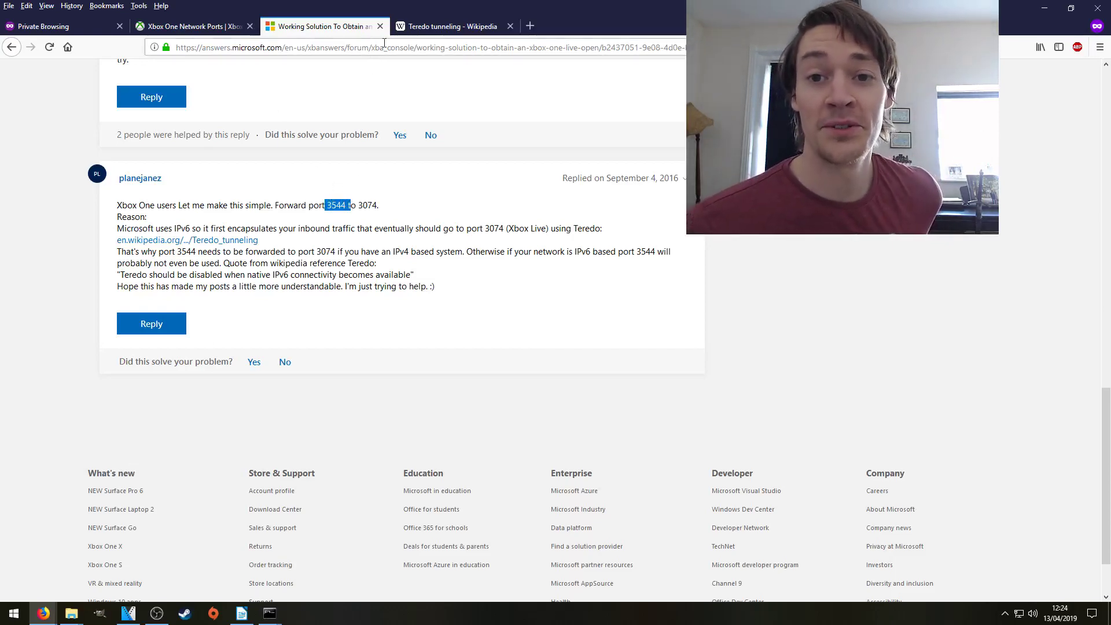
pyautogui.click(420, 30)
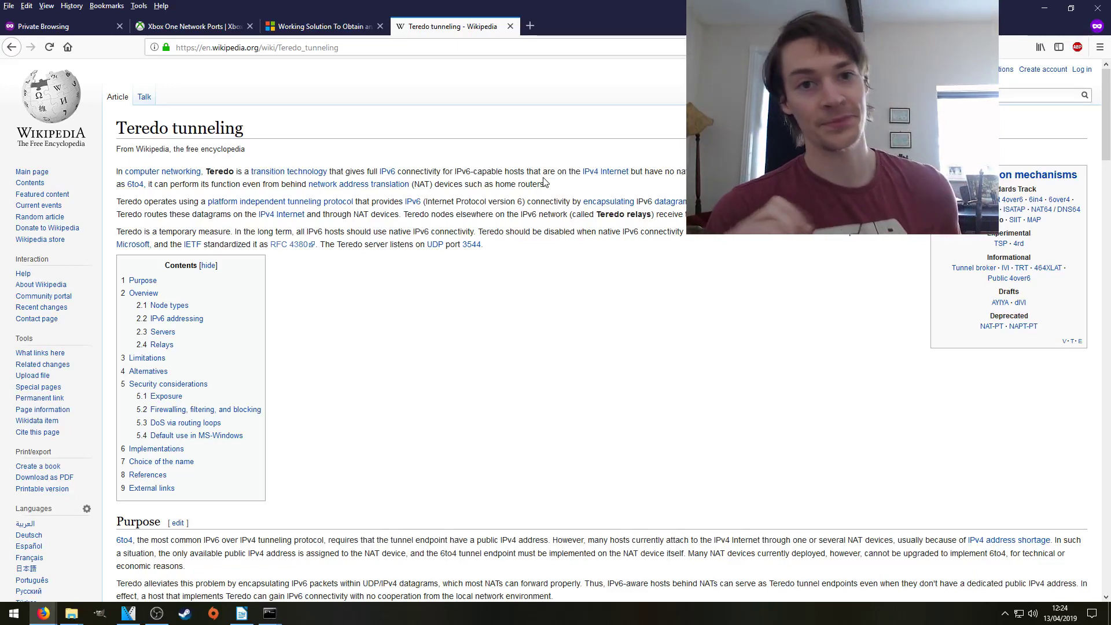
# Step: After reading the Teredo introduction, move on to the Xbox One network ports page
pyautogui.click(208, 26)
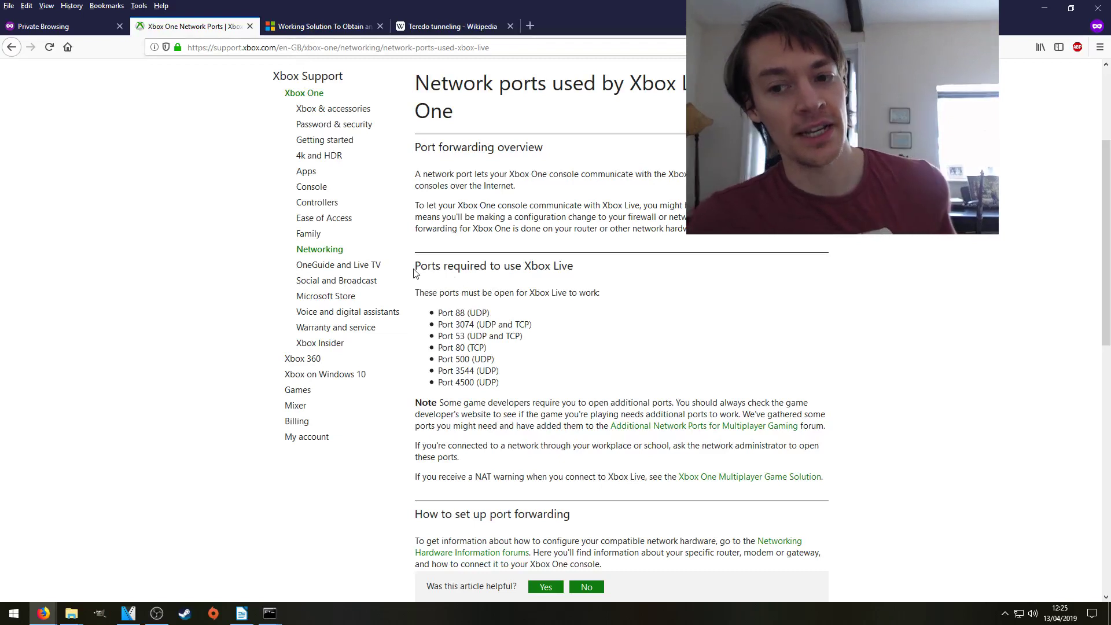
# Step: Highlight the Xbox Live required ports, including Port 53, then revisit the forum reply
pyautogui.moveTo(421, 293); pyautogui.dragTo(612, 299)
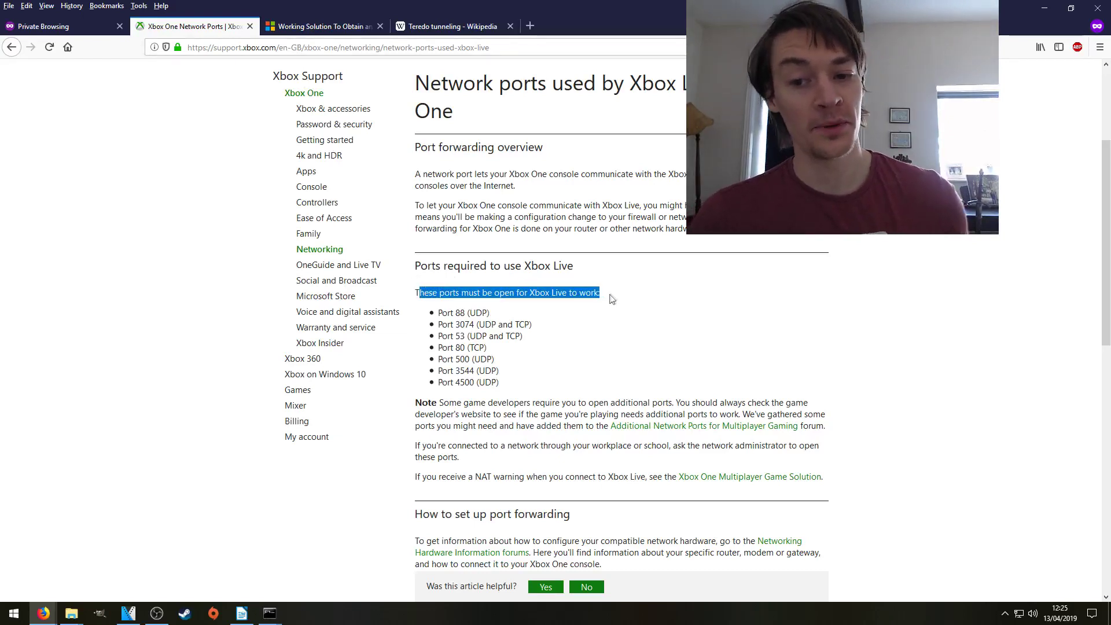
pyautogui.click(614, 298)
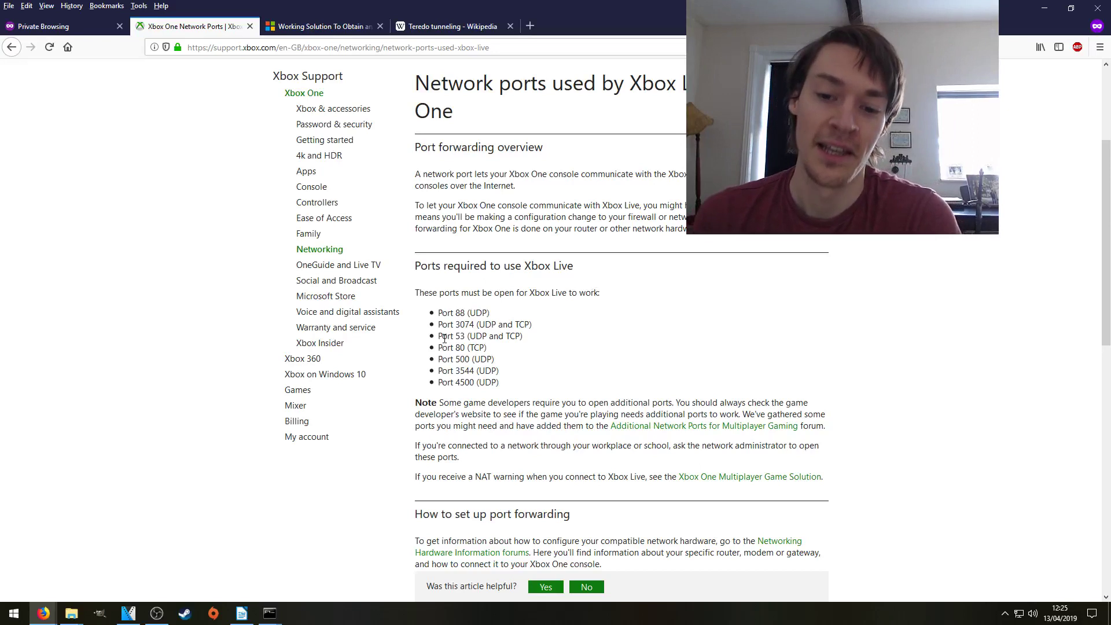
pyautogui.moveTo(442, 336); pyautogui.dragTo(470, 336)
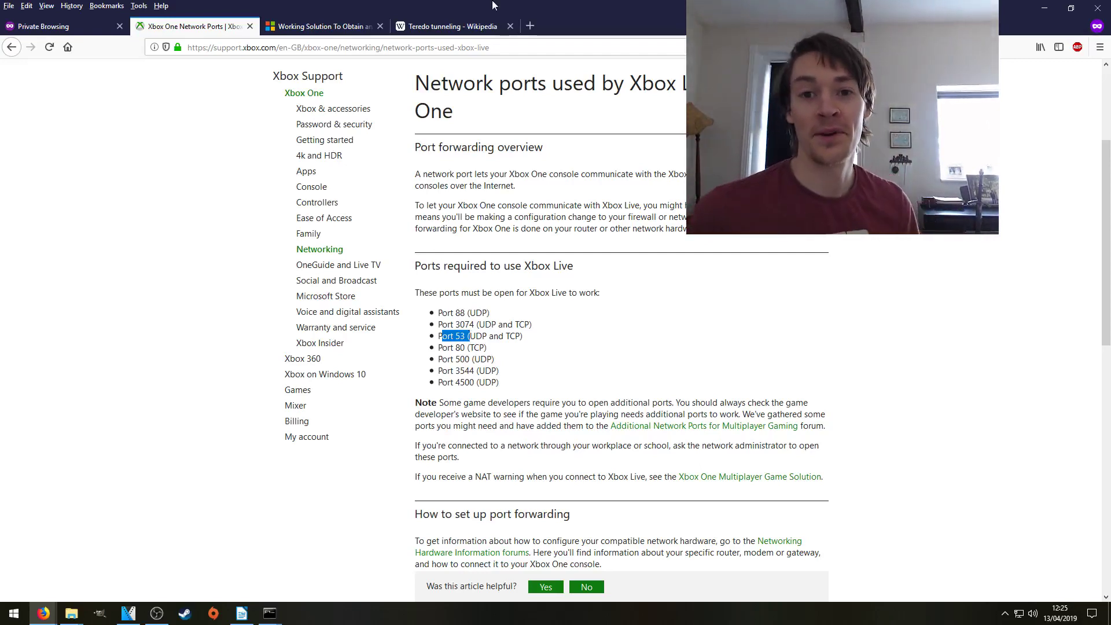
pyautogui.click(347, 26)
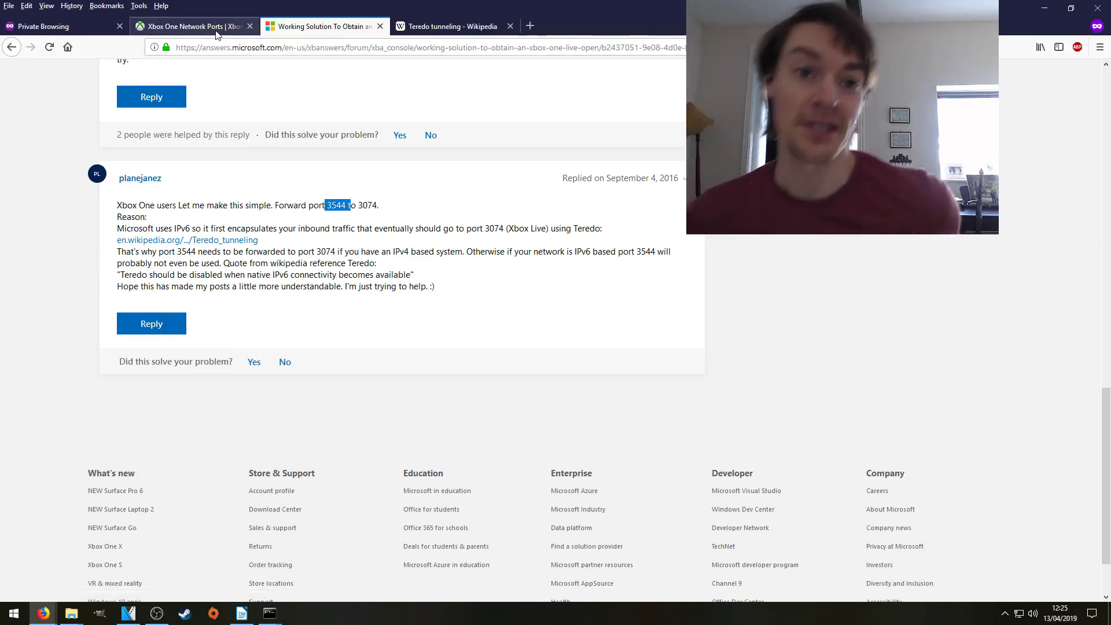
pyautogui.click(62, 29)
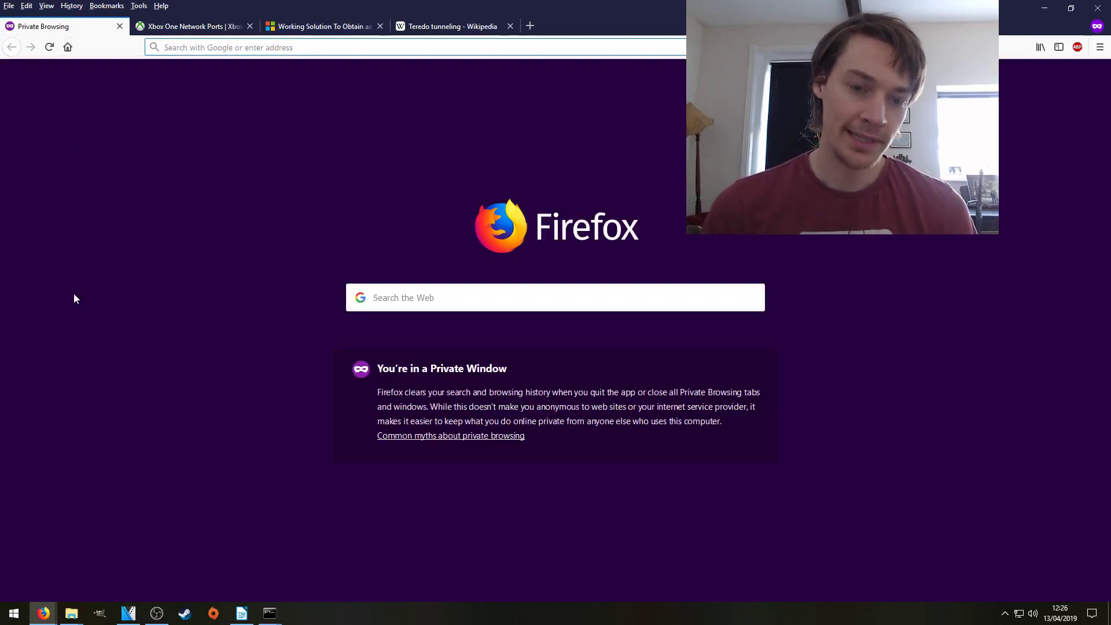
# Step: Launch Command Prompt through the Run utility with cmd
pyautogui.press('super')
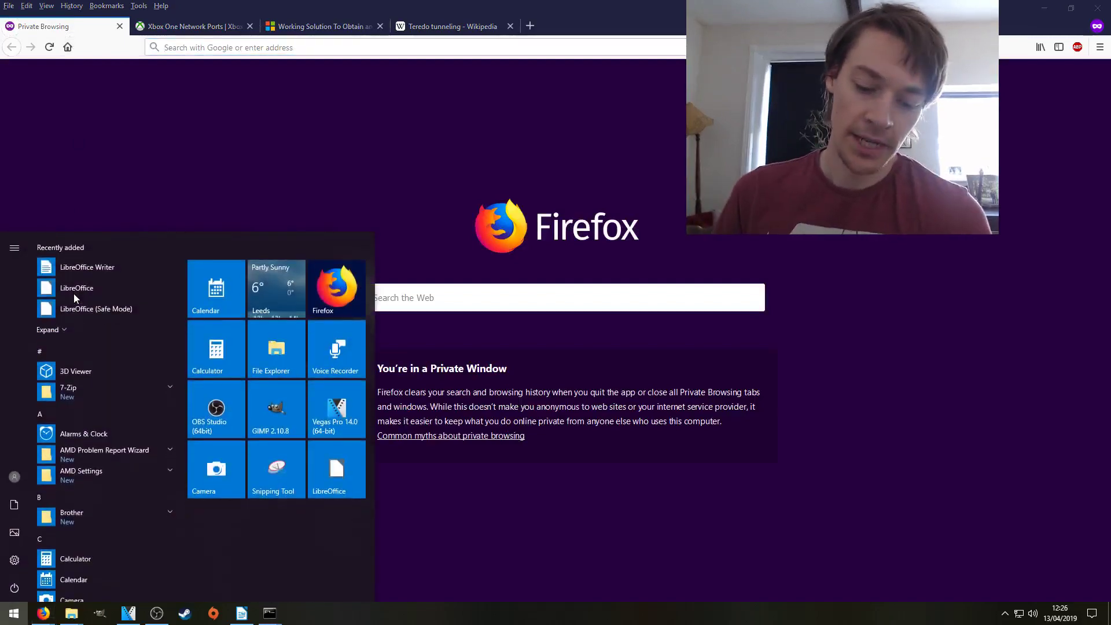
pyautogui.write('run')
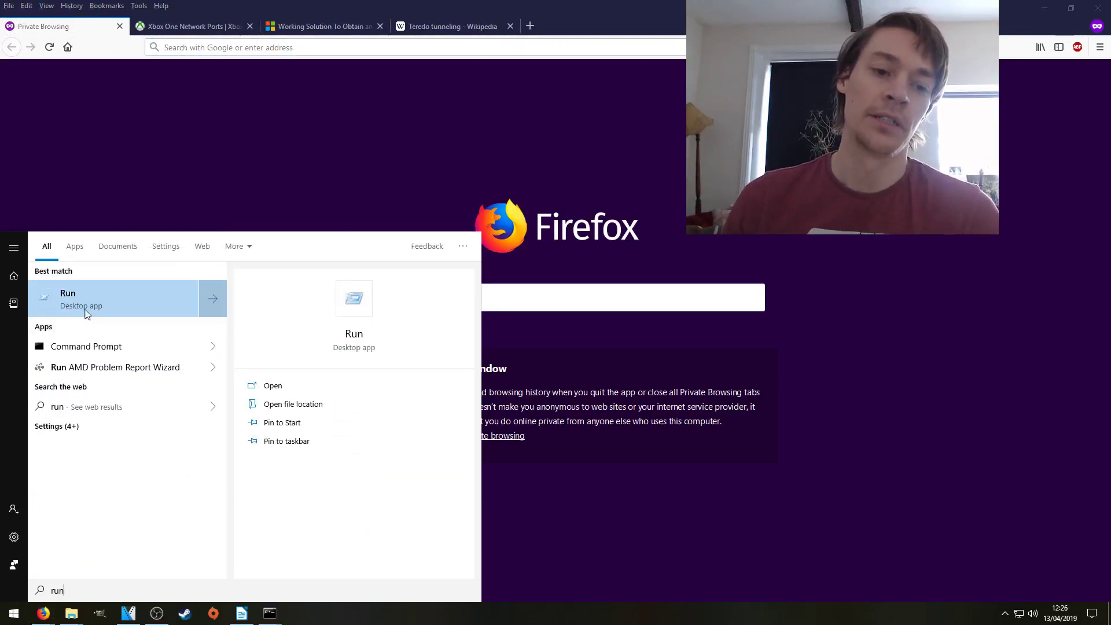
pyautogui.click(85, 313)
pyautogui.write('cmd')
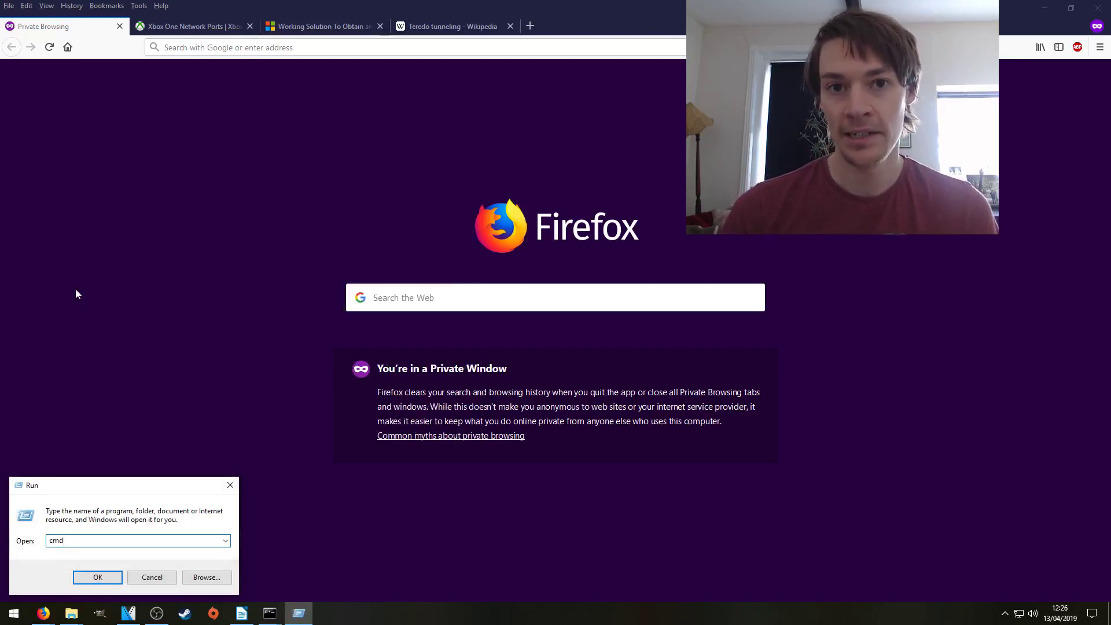
pyautogui.press('Return')
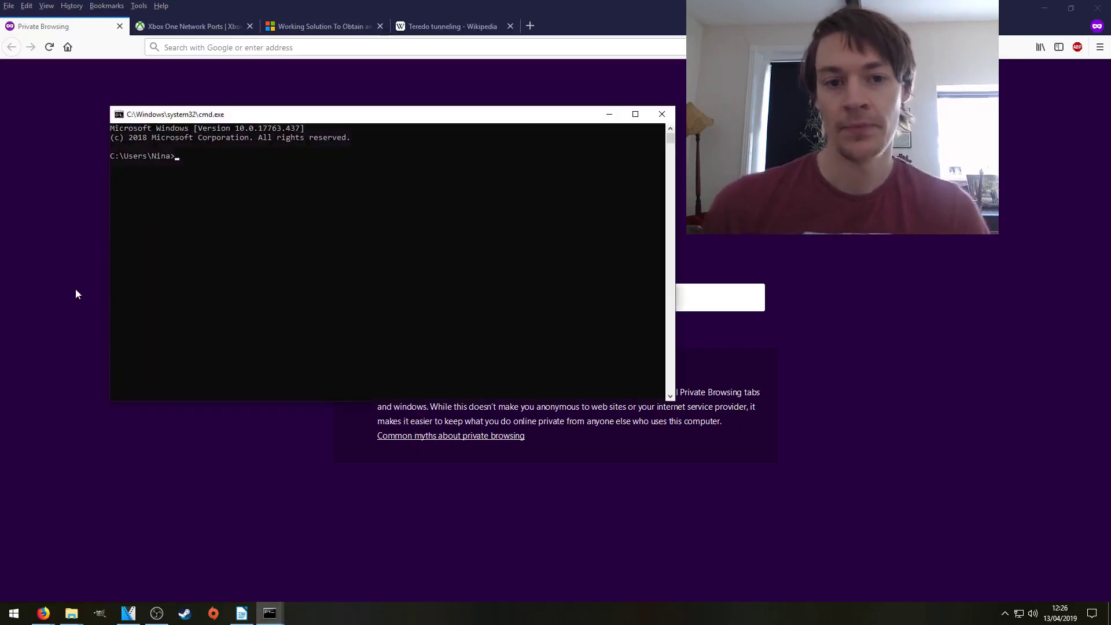
# Step: Run ipconfig and select the default gateway 192.168.64.254
pyautogui.write('ip')
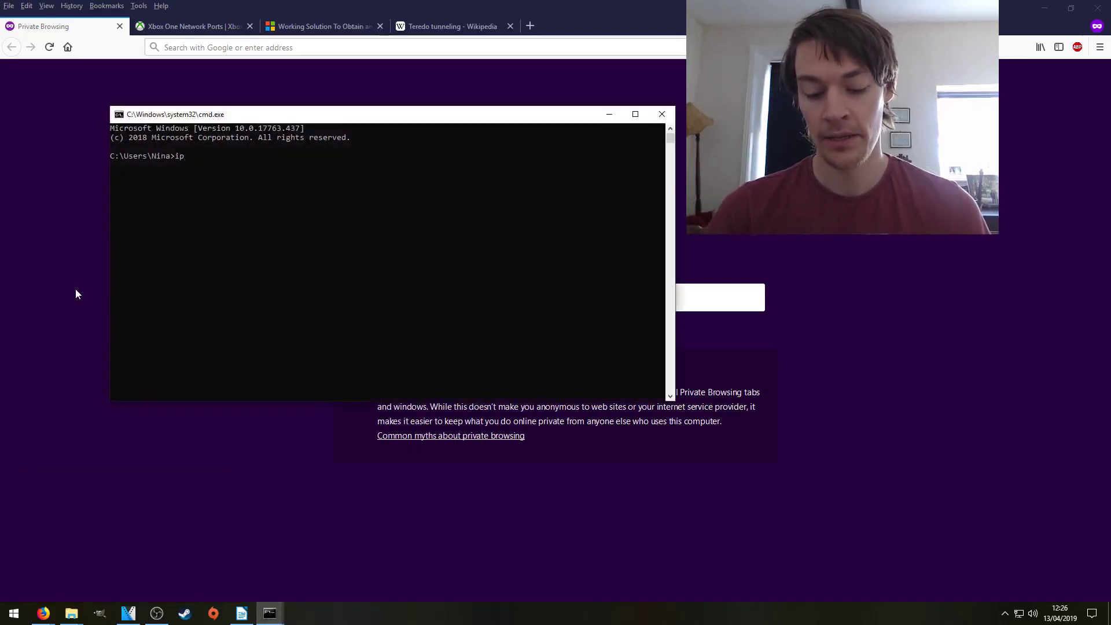
pyautogui.write('config')
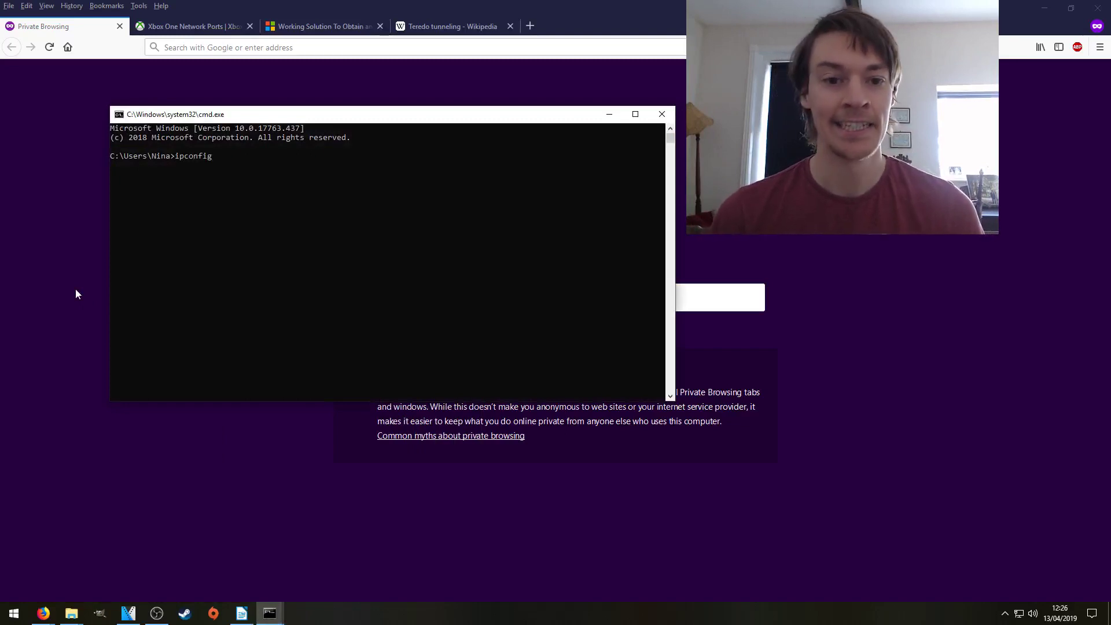
pyautogui.press('Return')
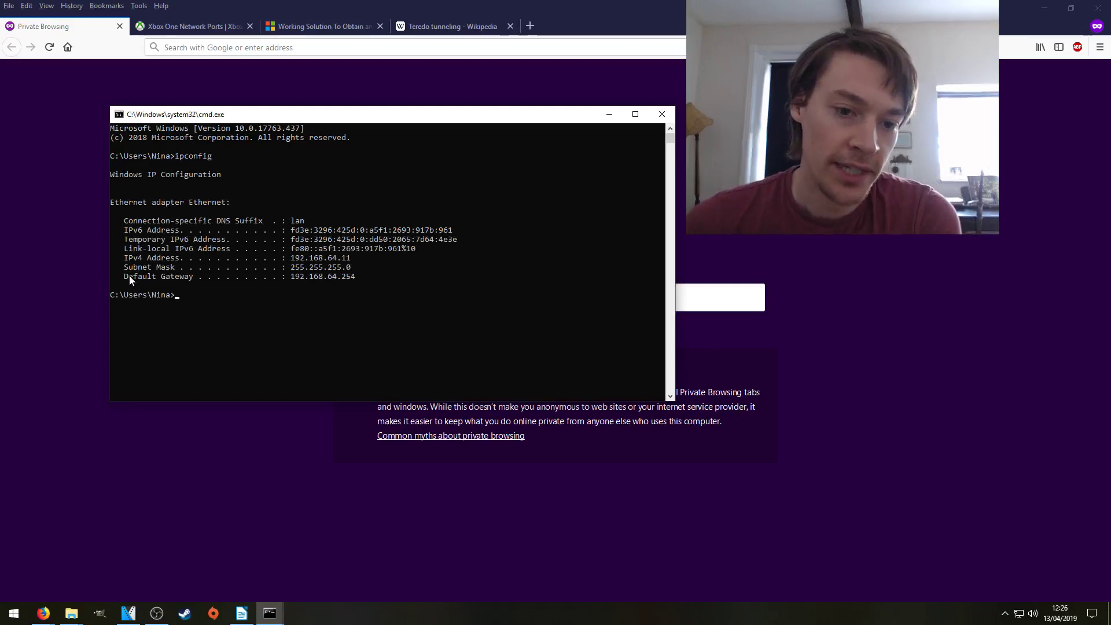
pyautogui.moveTo(293, 278); pyautogui.dragTo(356, 283)
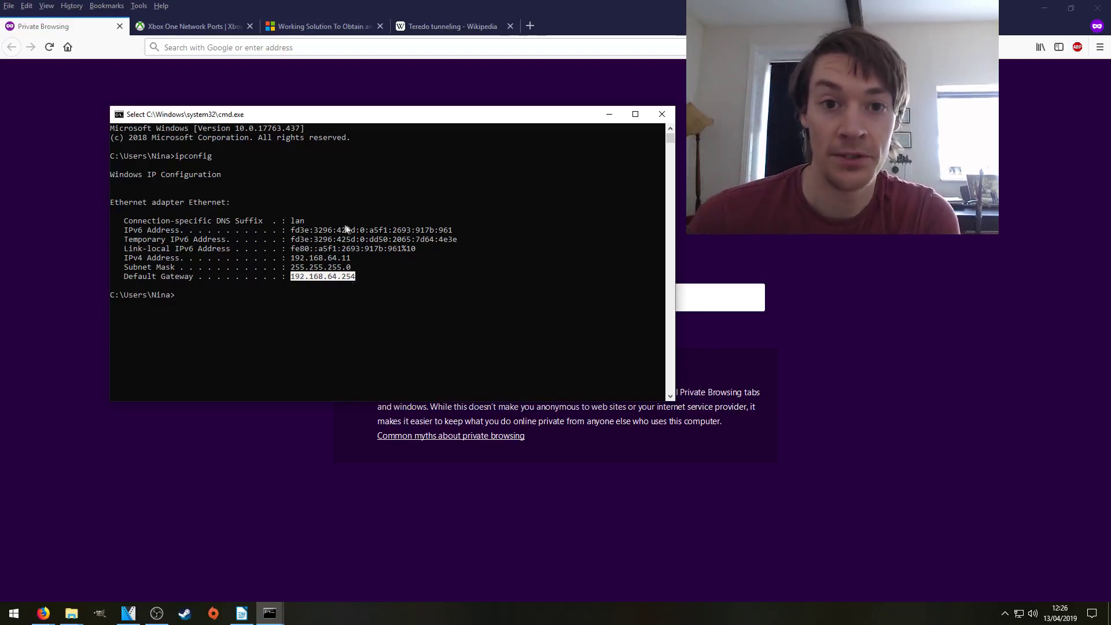
# Step: Load the router admin page at 192.168.64.254 in Firefox
pyautogui.click(277, 49)
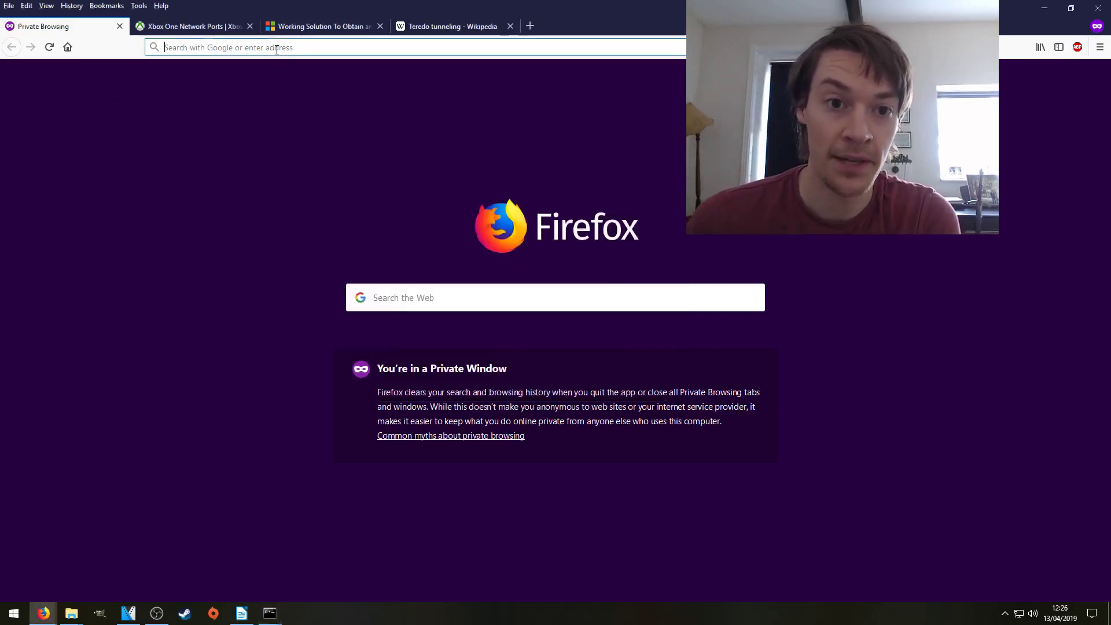
pyautogui.write('192.')
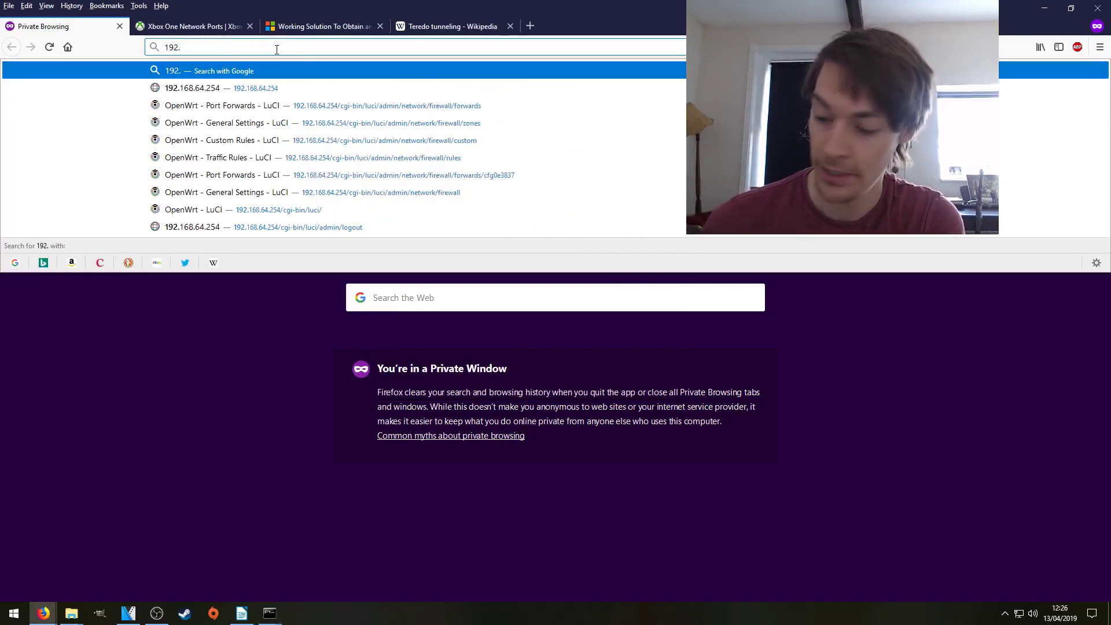
pyautogui.write('168.64.254/')
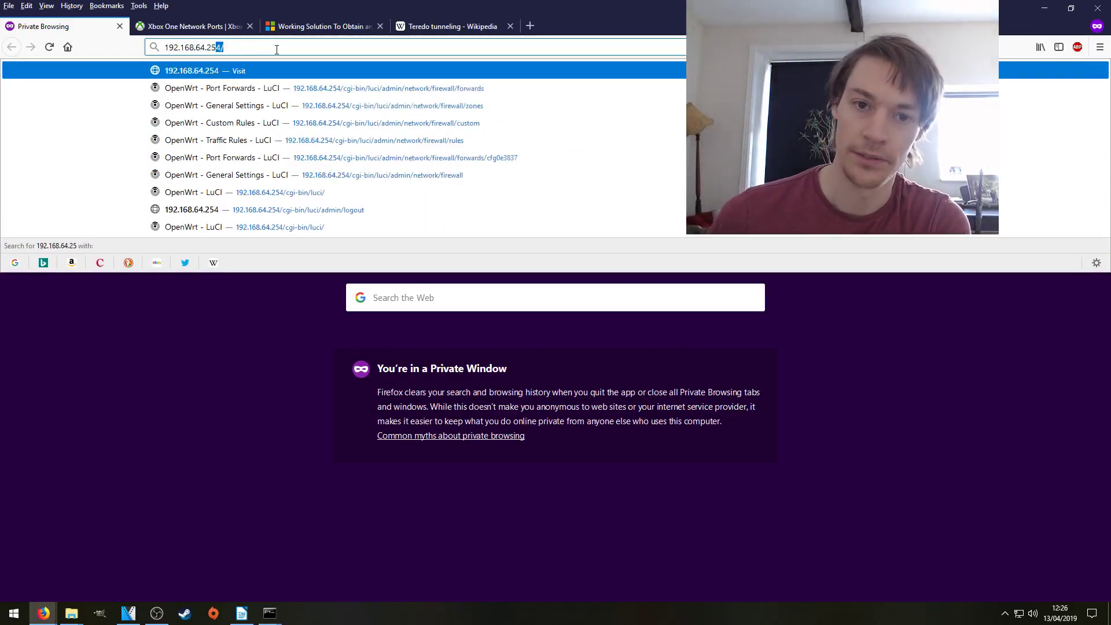
pyautogui.press('Return')
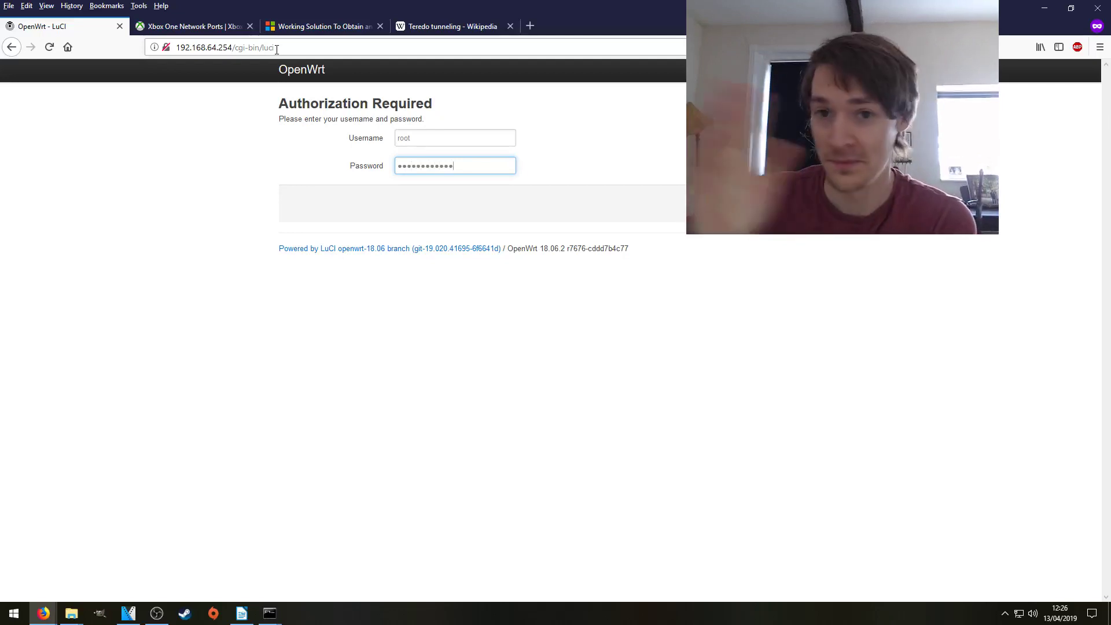
# Step: Log in as root, re-entering the password after the first attempt is rejected
pyautogui.press('Return')
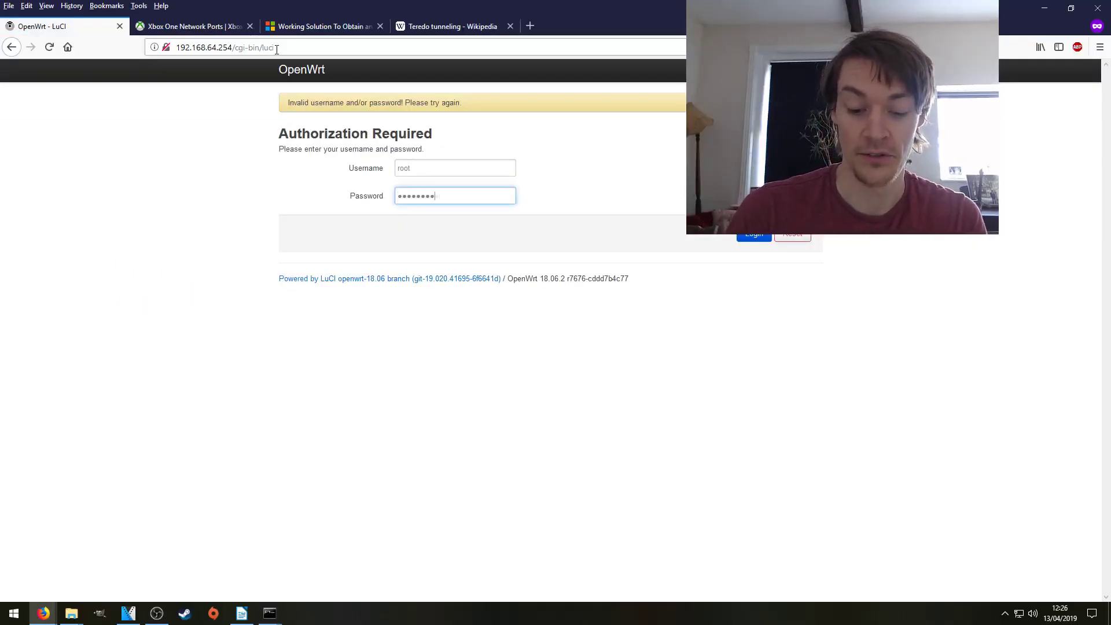
pyautogui.hotkey('ctrl', 'a')
pyautogui.press('BackSpace')
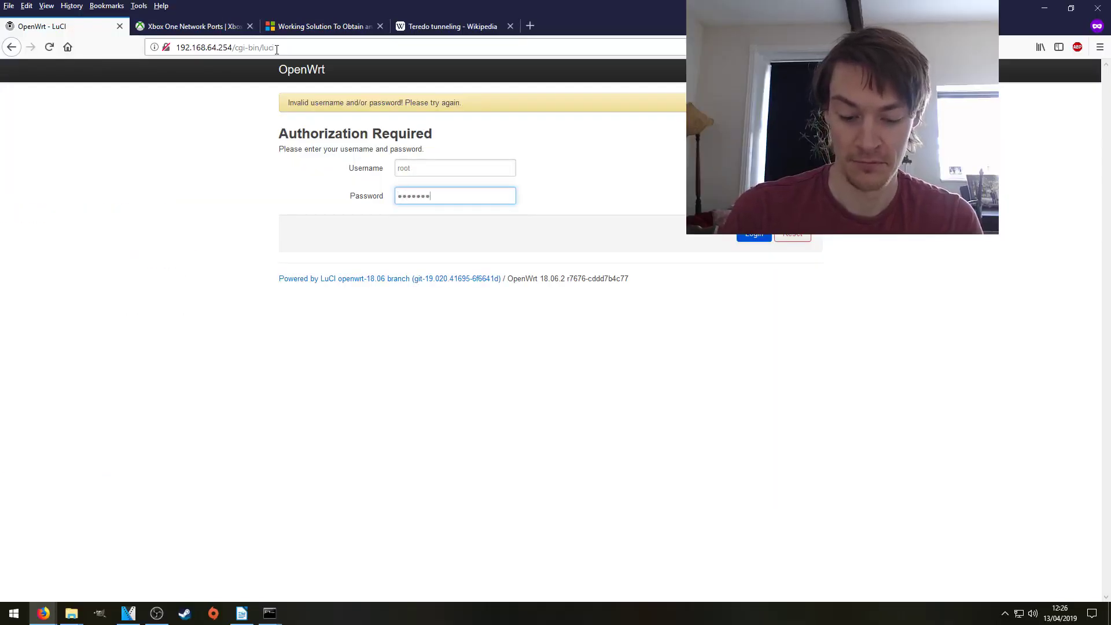
pyautogui.write('*')
pyautogui.press('Return')
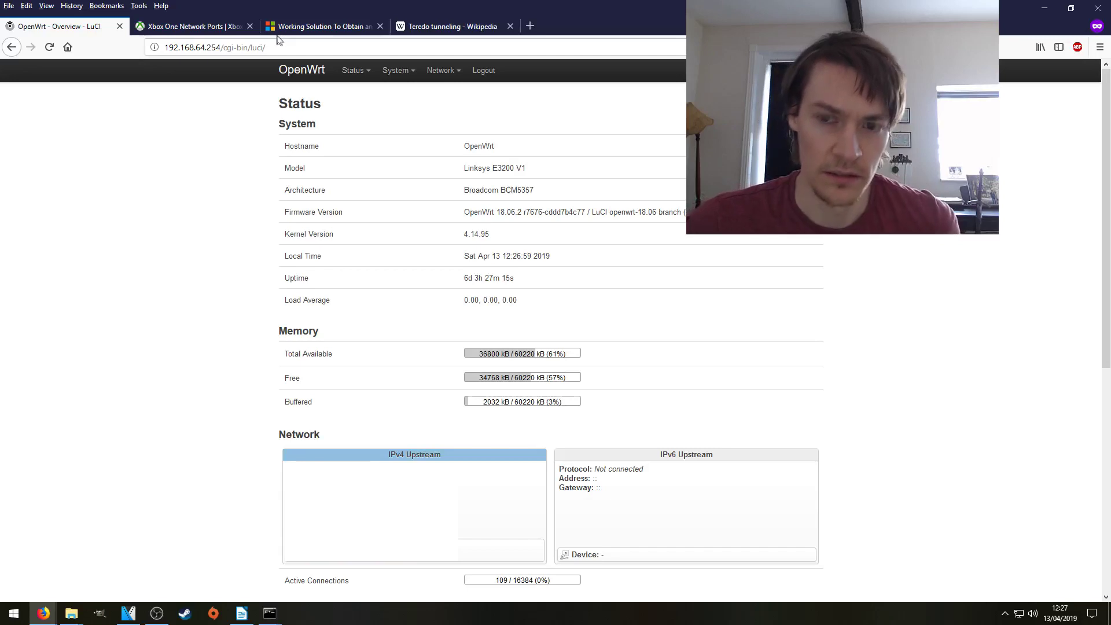
# Step: Go to Network > Firewall > Port Forwards and start naming a new port forward
pyautogui.moveTo(443, 75)
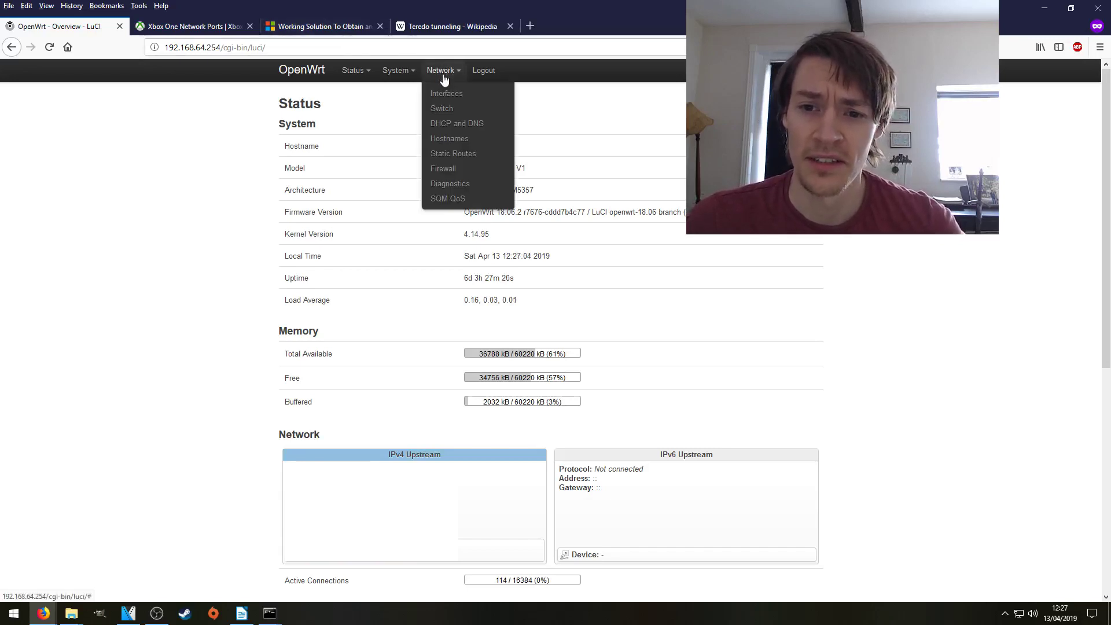
pyautogui.click(462, 169)
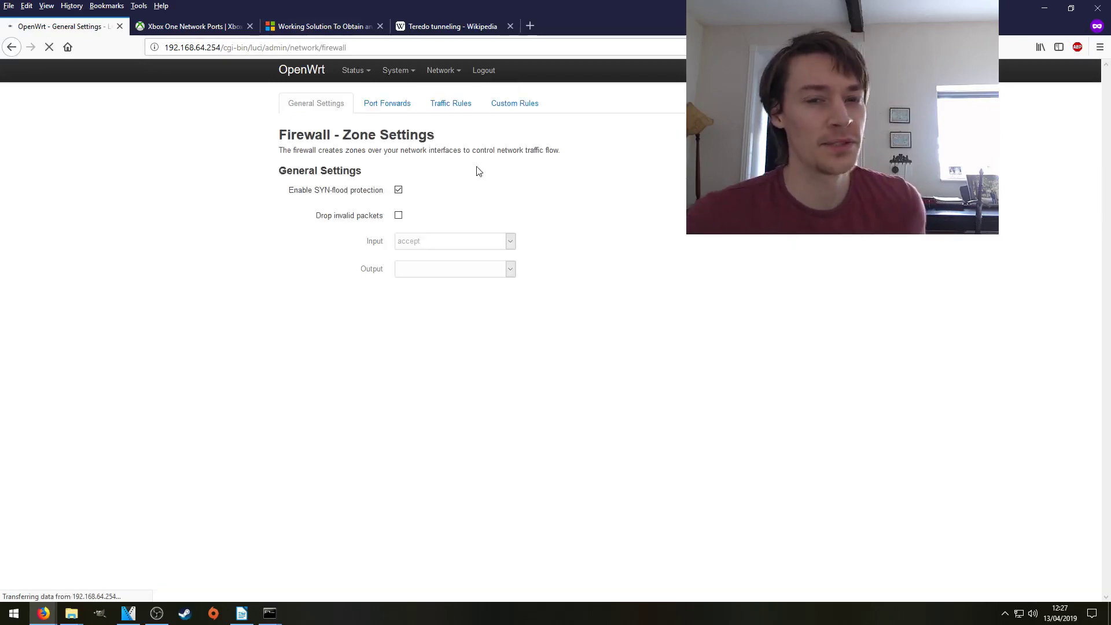
pyautogui.click(379, 110)
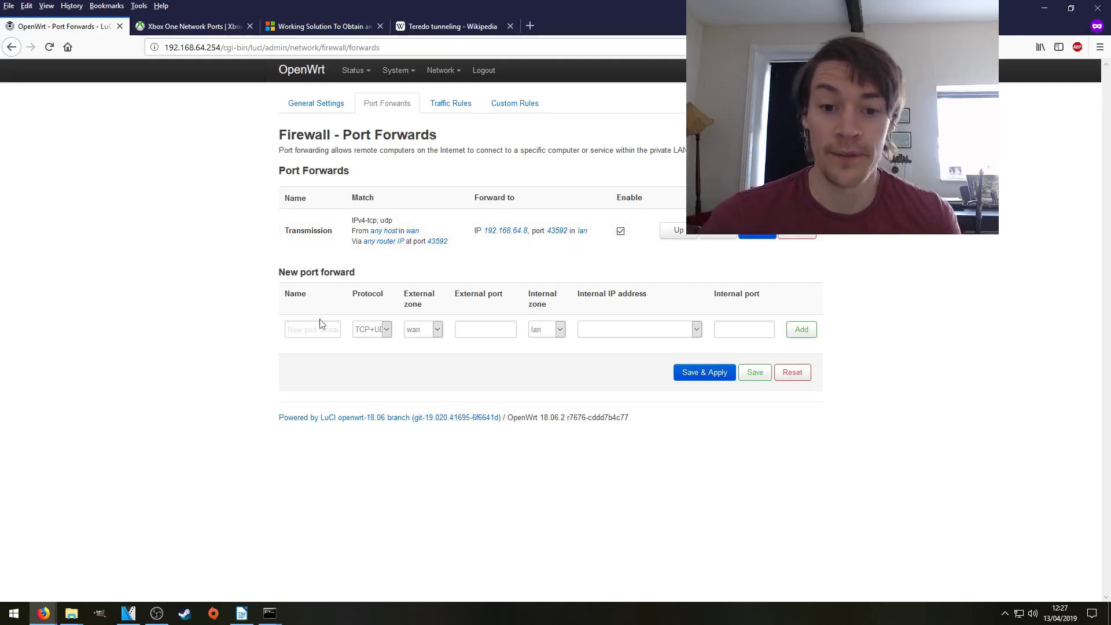
pyautogui.click(308, 331)
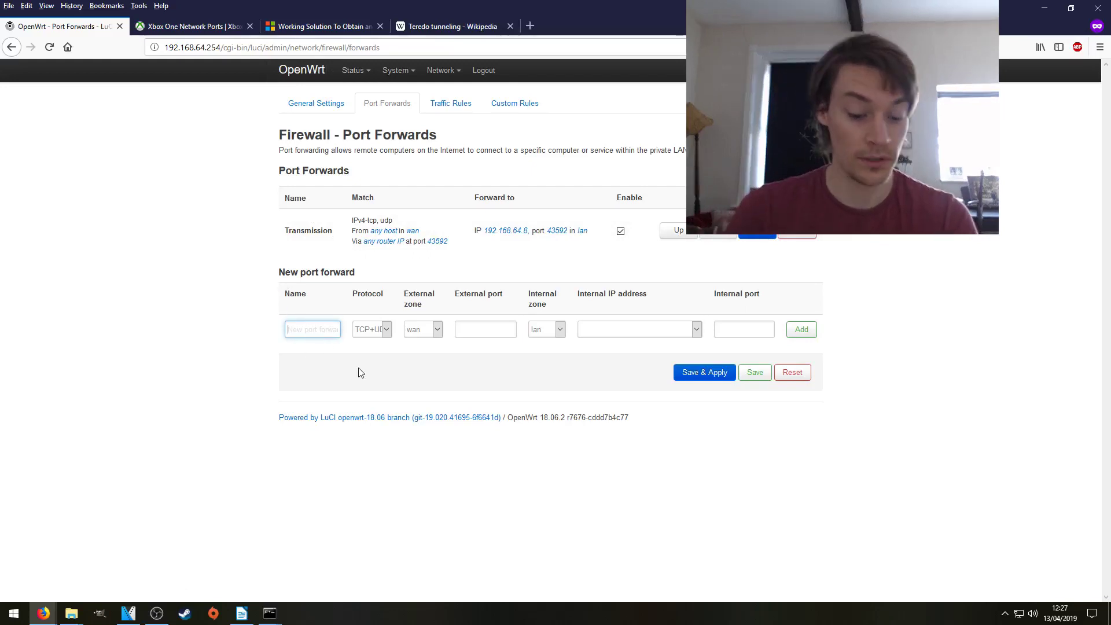
# Step: Name the new port forward 'Xbox LIVE Terdeo' and set its protocol to UDP
pyautogui.write('Xbob')
pyautogui.press('BackSpace')
pyautogui.write('x')
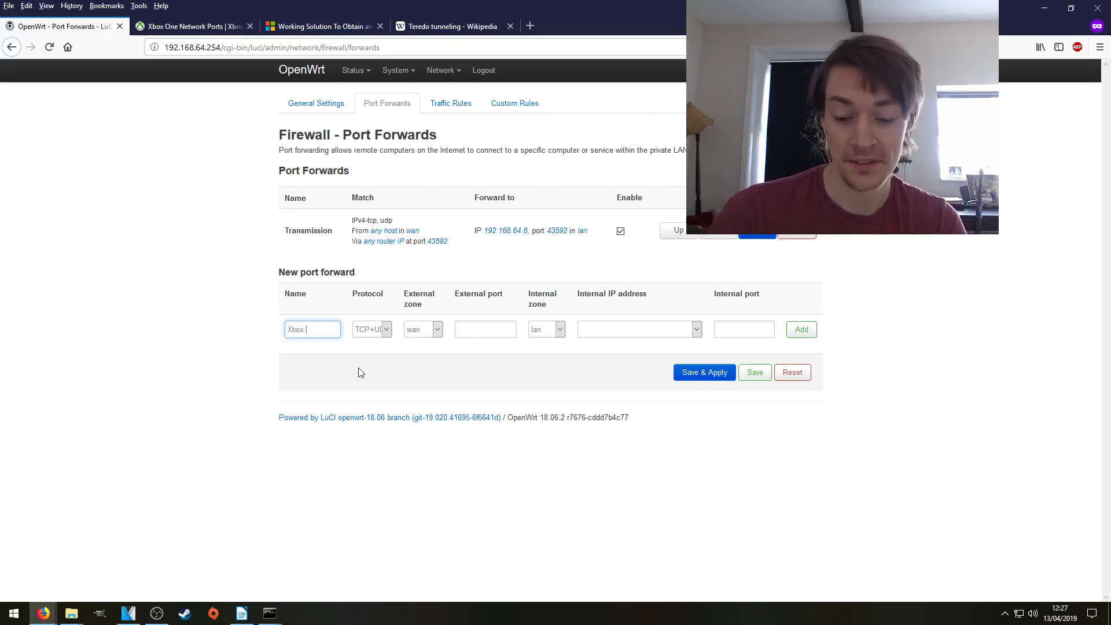
pyautogui.write(' LIVE T')
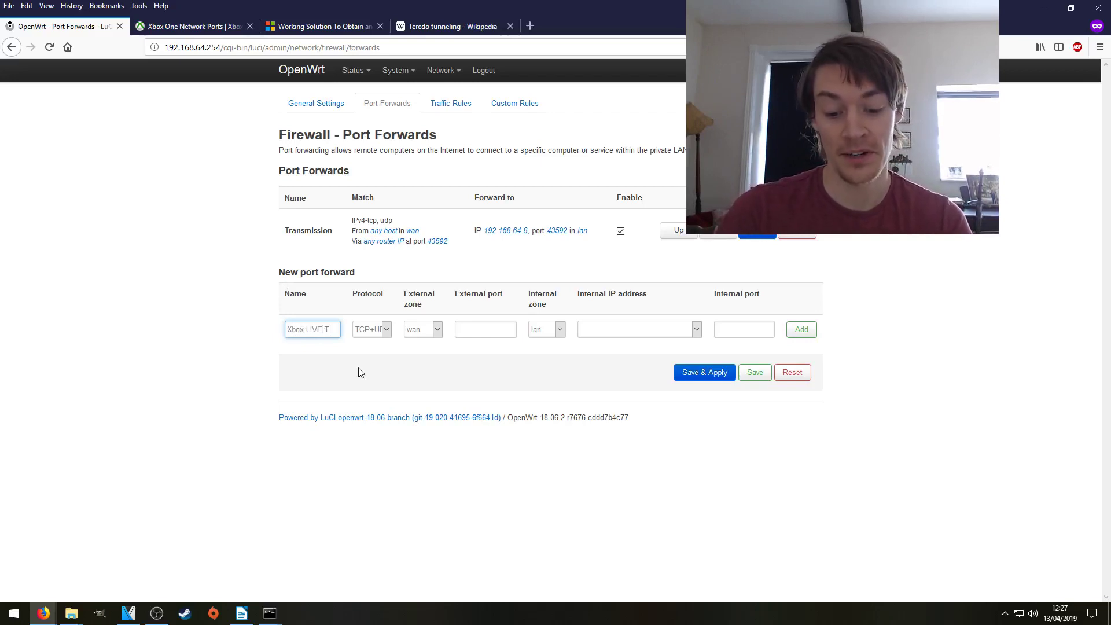
pyautogui.write('erdeo')
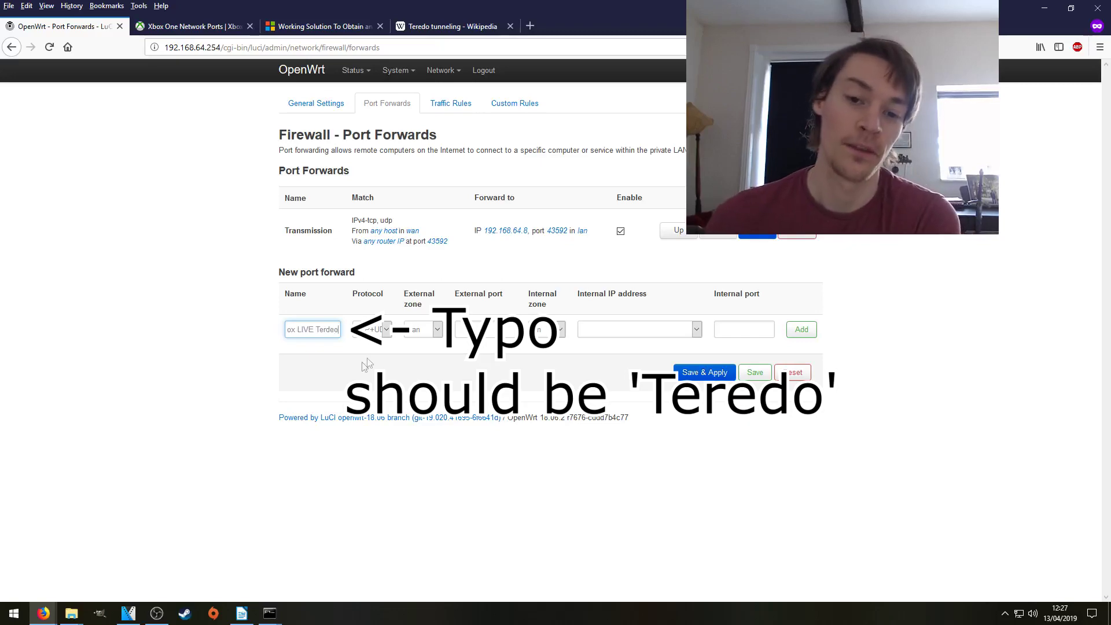
pyautogui.click(387, 330)
pyautogui.click(373, 370)
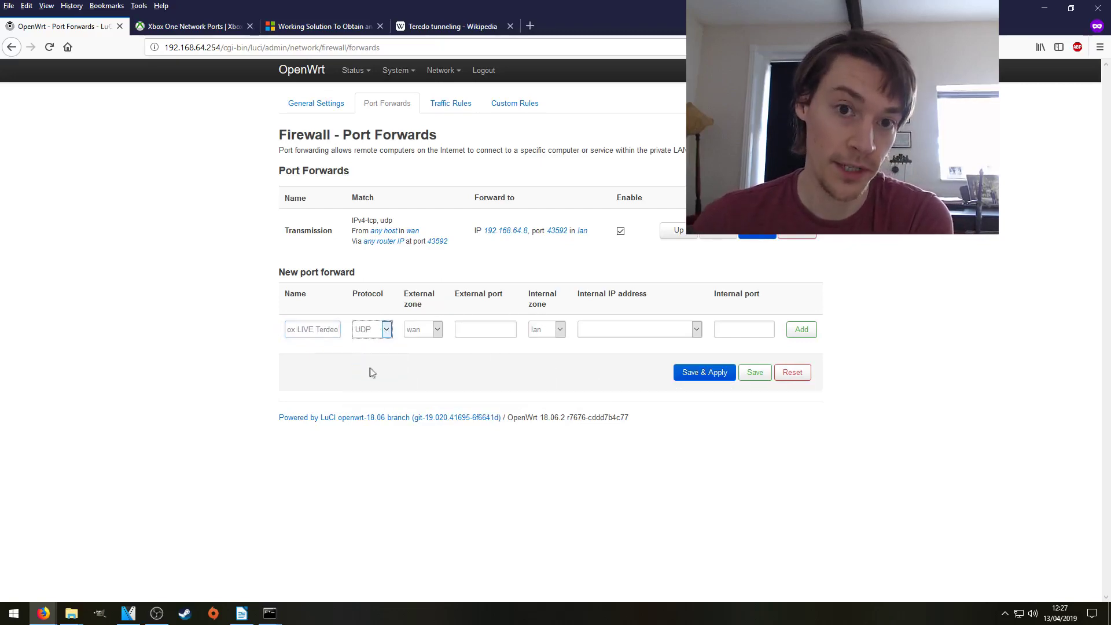
# Step: Enter external port 3074, cross-checking the Xbox port list for 3544 and 3074
pyautogui.click(215, 29)
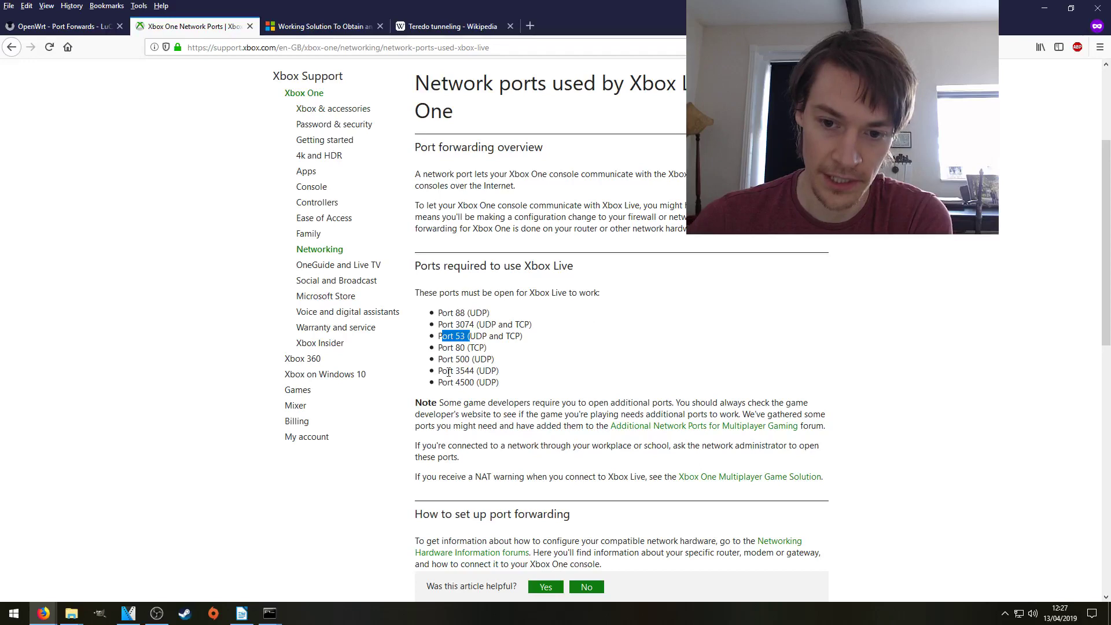
pyautogui.moveTo(439, 371); pyautogui.dragTo(499, 371)
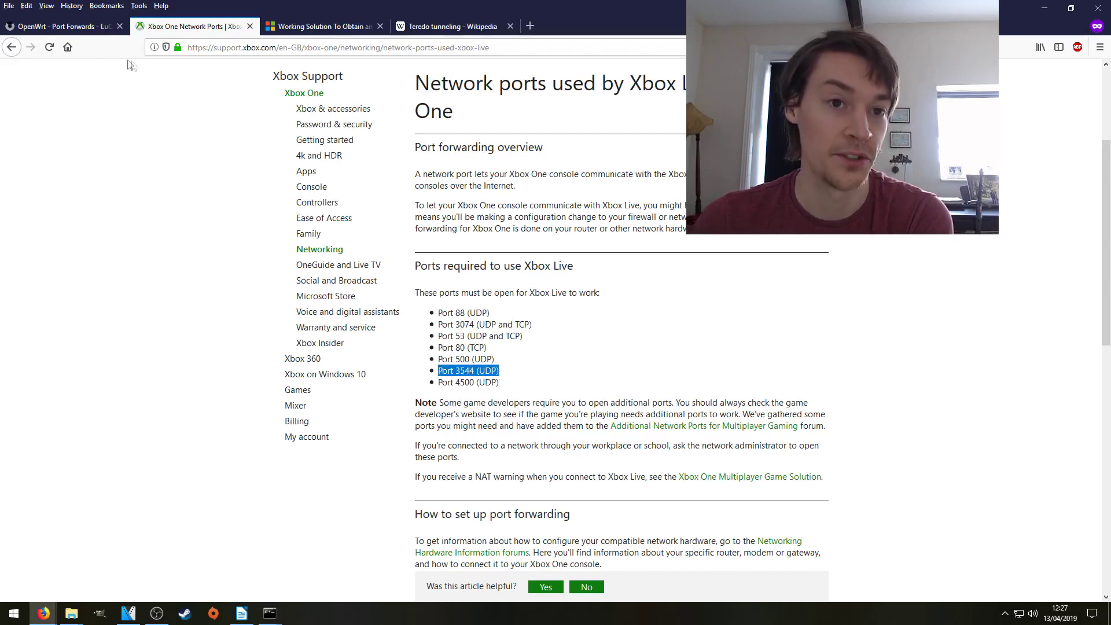
pyautogui.click(84, 30)
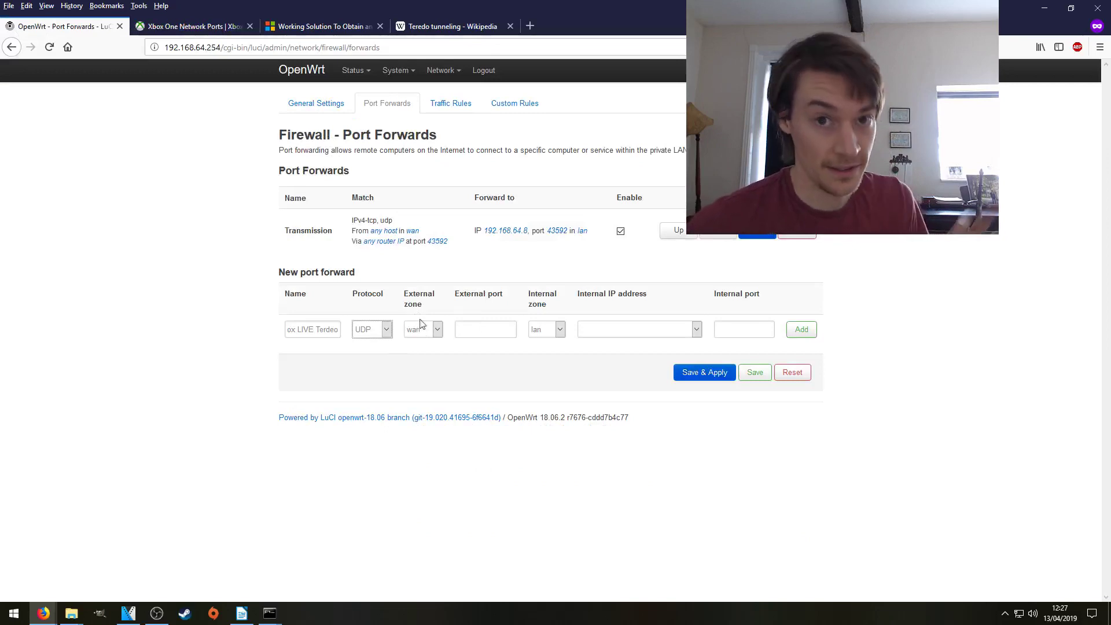
pyautogui.click(474, 326)
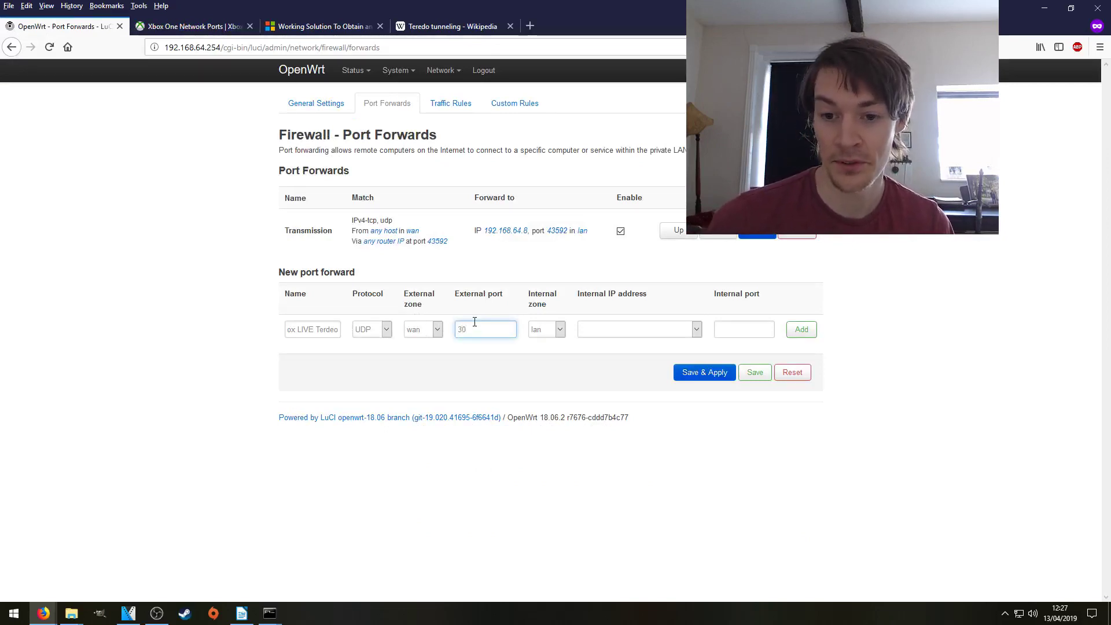
pyautogui.write('3074')
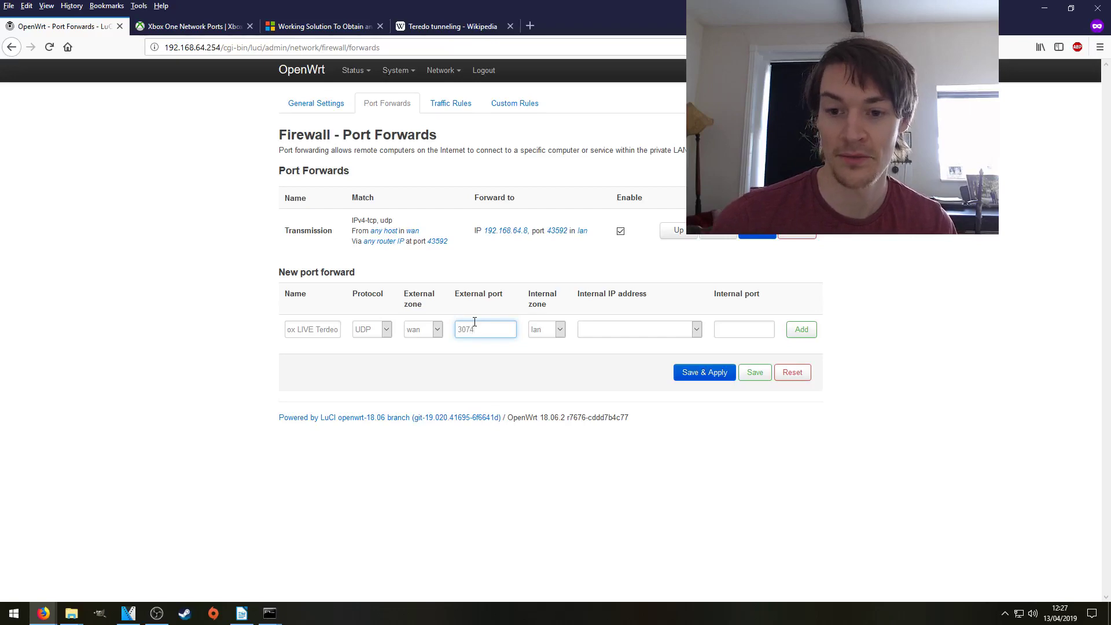
pyautogui.click(202, 26)
pyautogui.moveTo(440, 325); pyautogui.dragTo(472, 325)
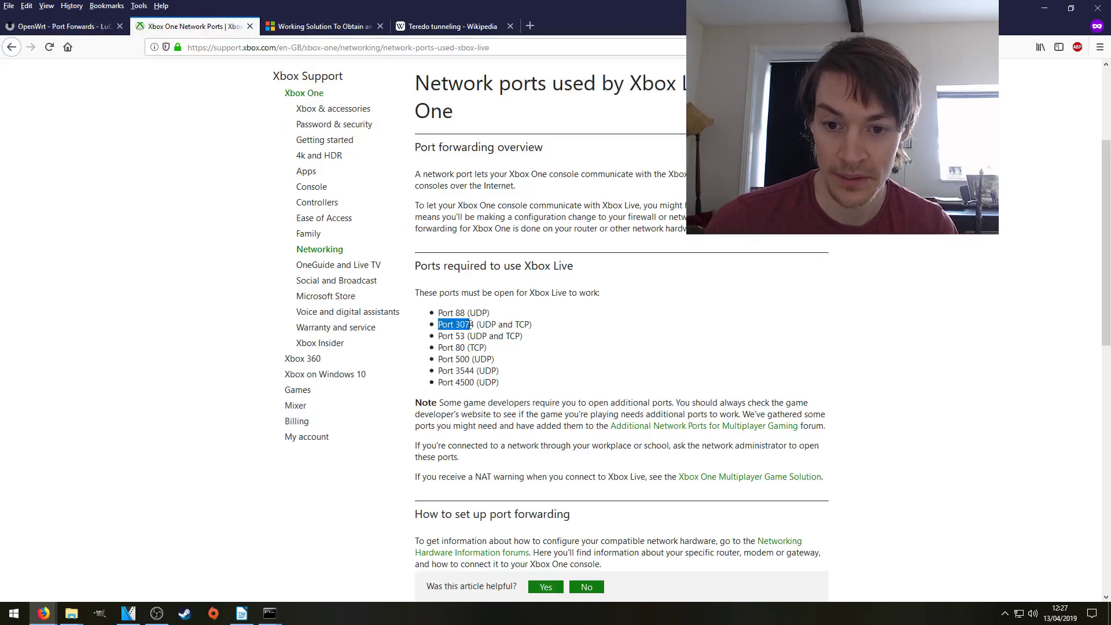
pyautogui.click(59, 27)
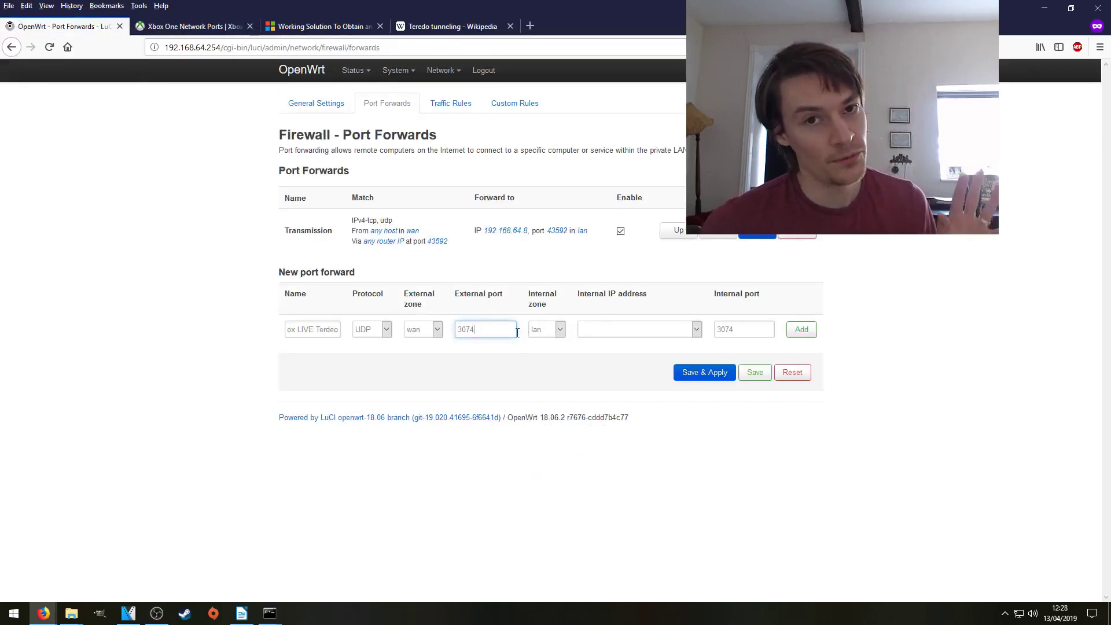
pyautogui.click(642, 333)
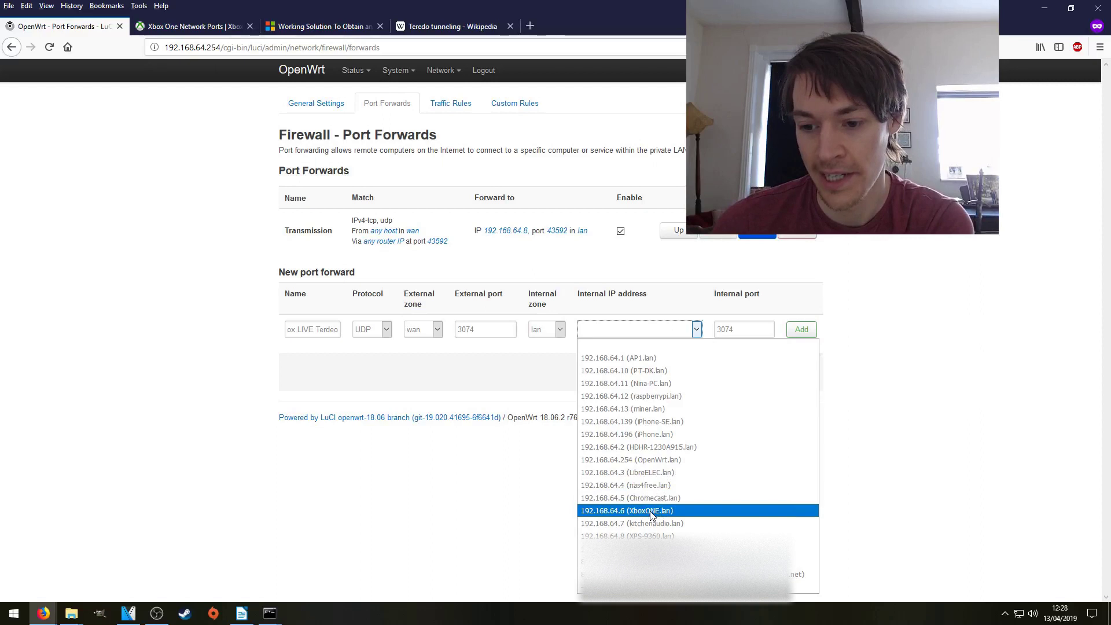
# Step: Target 192.168.64.6 (XboxONE.lan), add the rule, move it above Transmission, and apply
pyautogui.click(653, 511)
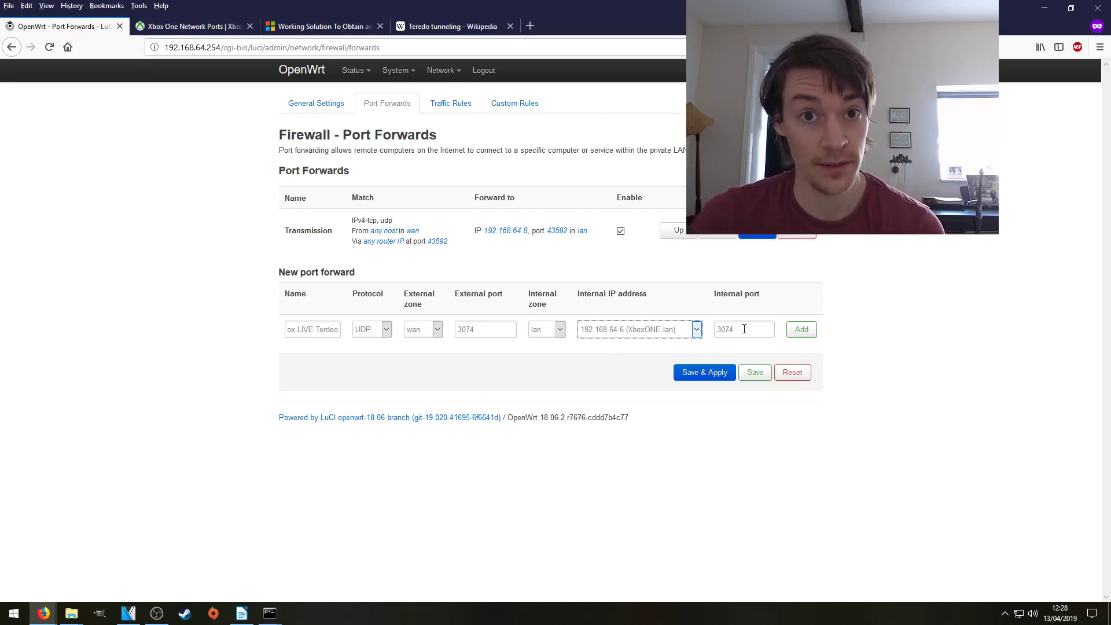
pyautogui.click(812, 331)
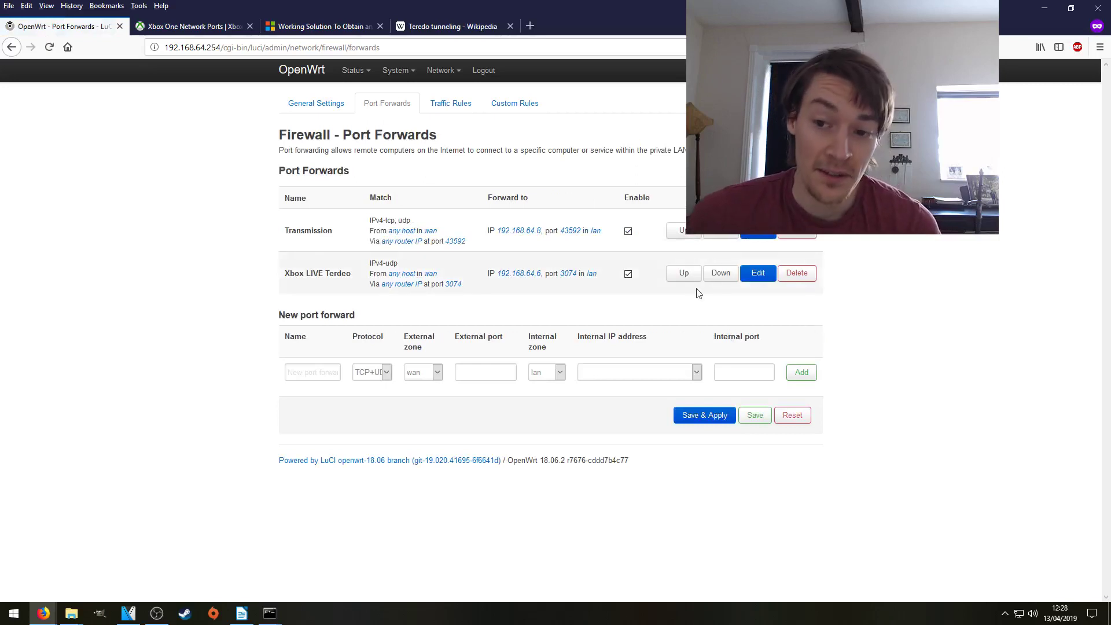
pyautogui.click(684, 275)
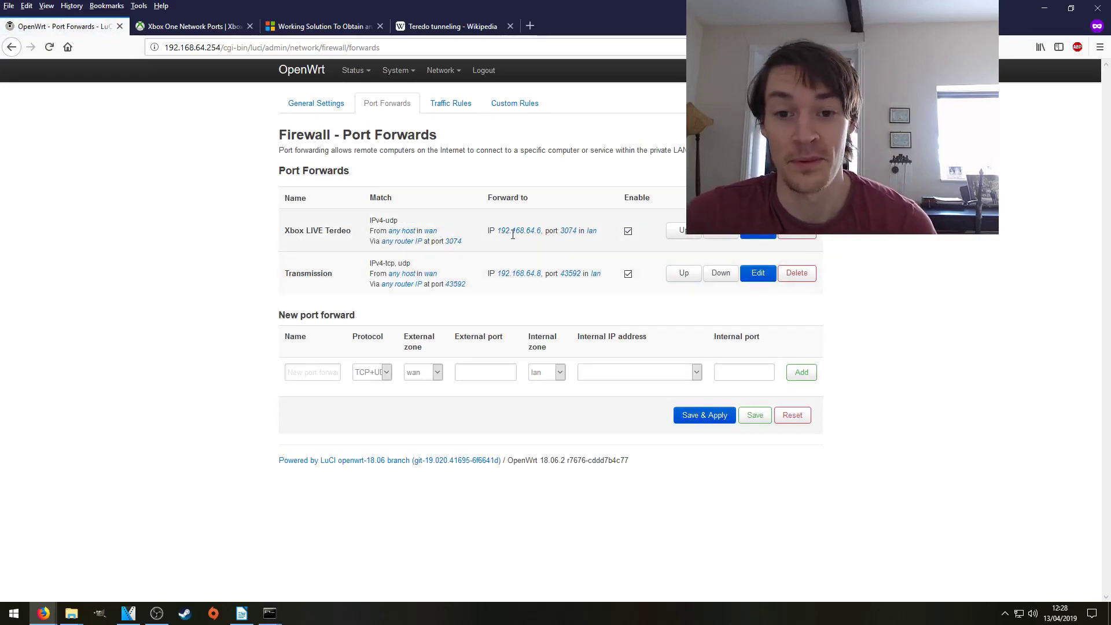
pyautogui.click(715, 416)
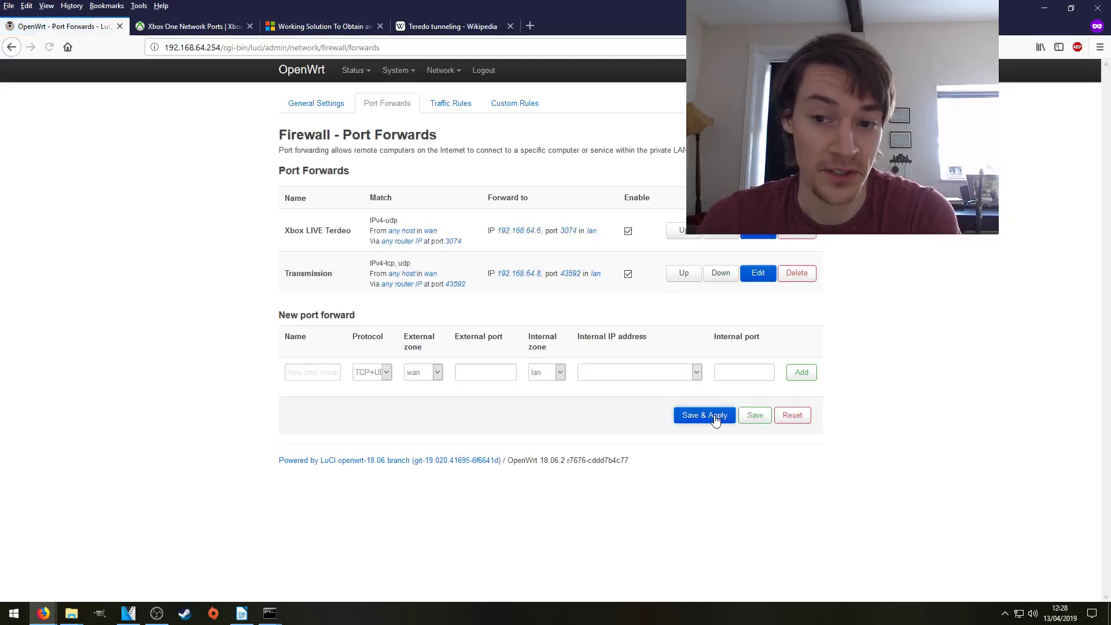
# Step: Edit the Xbox LIVE Terdeo rule and enter source port 3544
pyautogui.click(769, 233)
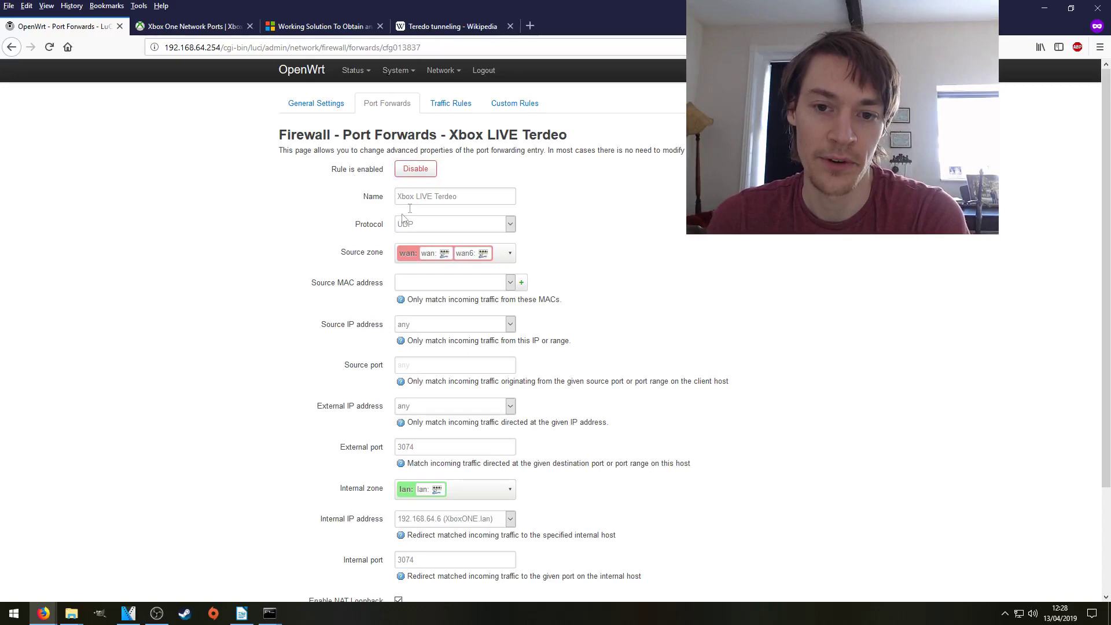
pyautogui.scroll(-2, 437, 232)
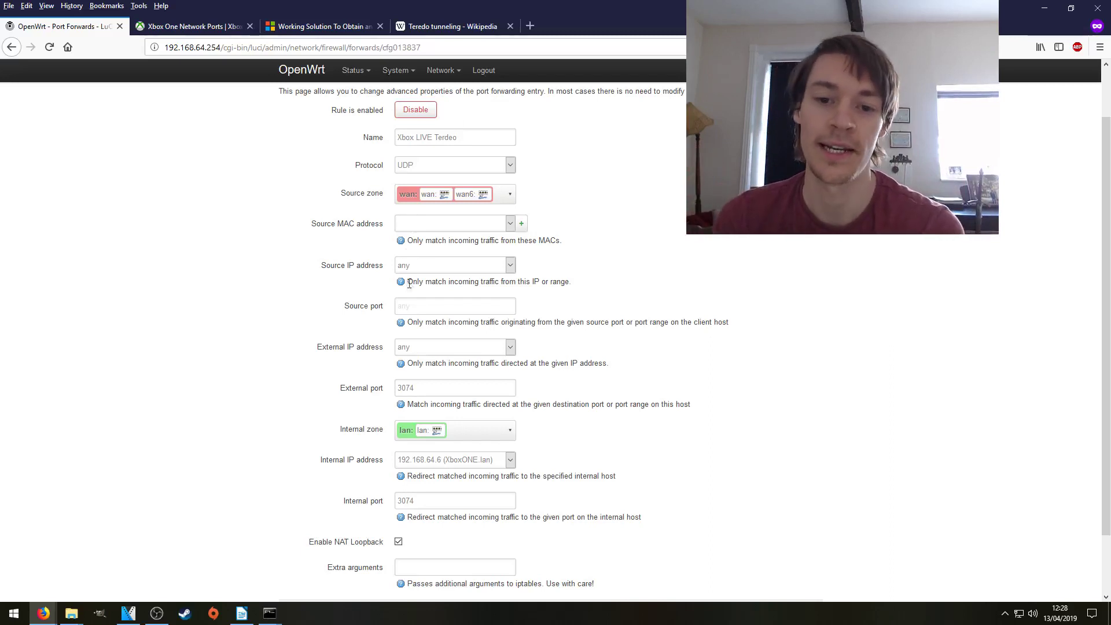
pyautogui.click(420, 307)
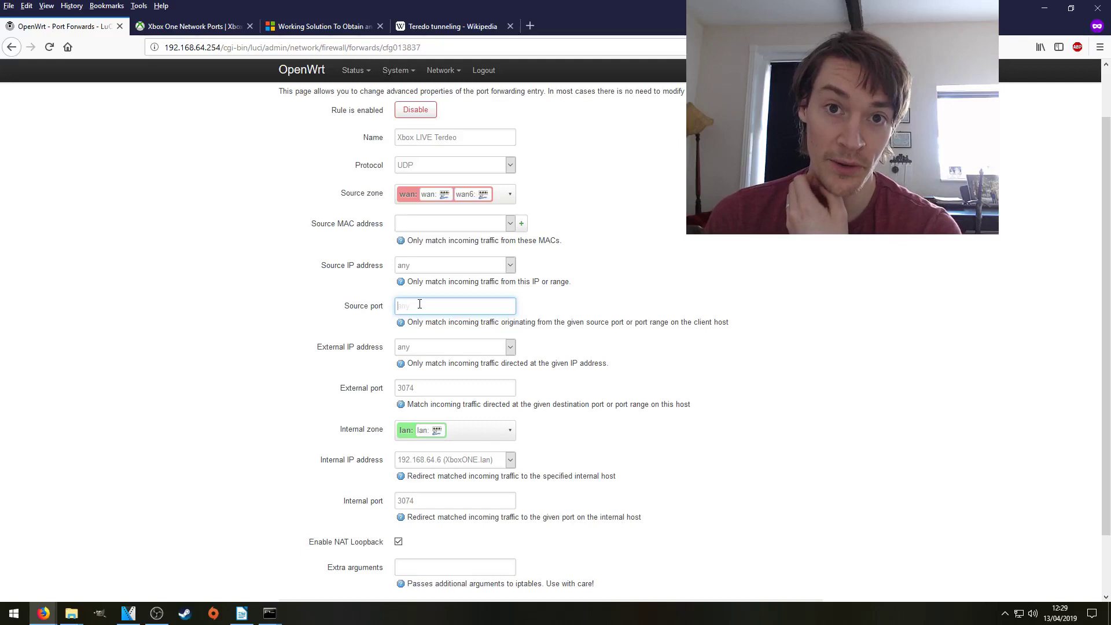
pyautogui.write('3544')
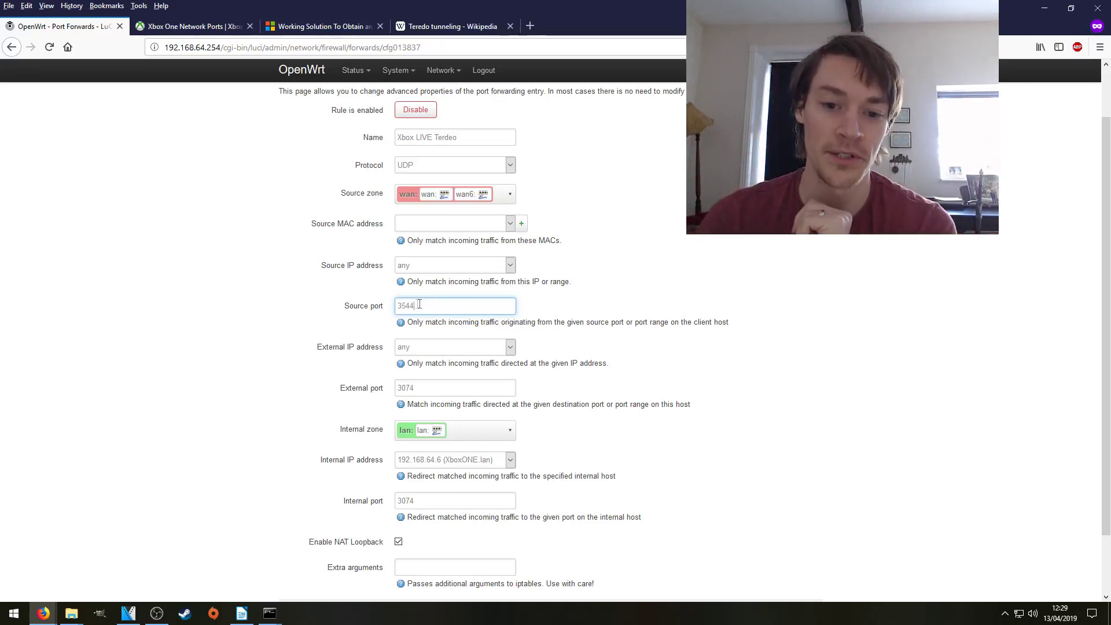
# Step: Verify source port 3544 and external and internal ports 3074, then save and apply
pyautogui.scroll(-2, 405, 290)
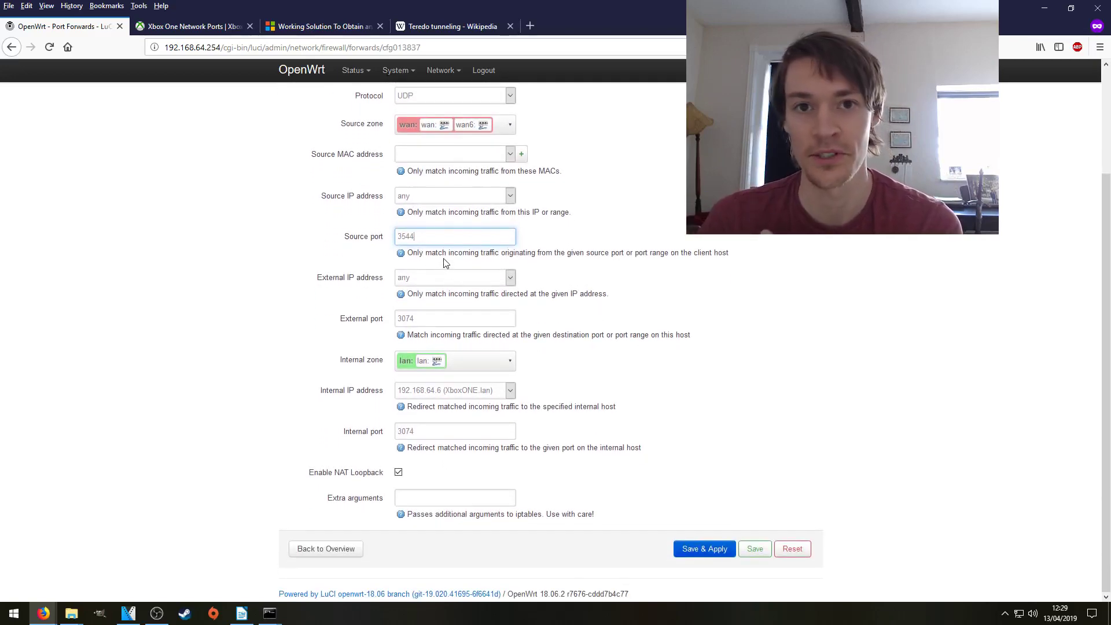
pyautogui.moveTo(443, 318); pyautogui.dragTo(379, 320)
pyautogui.moveTo(421, 237); pyautogui.dragTo(397, 237)
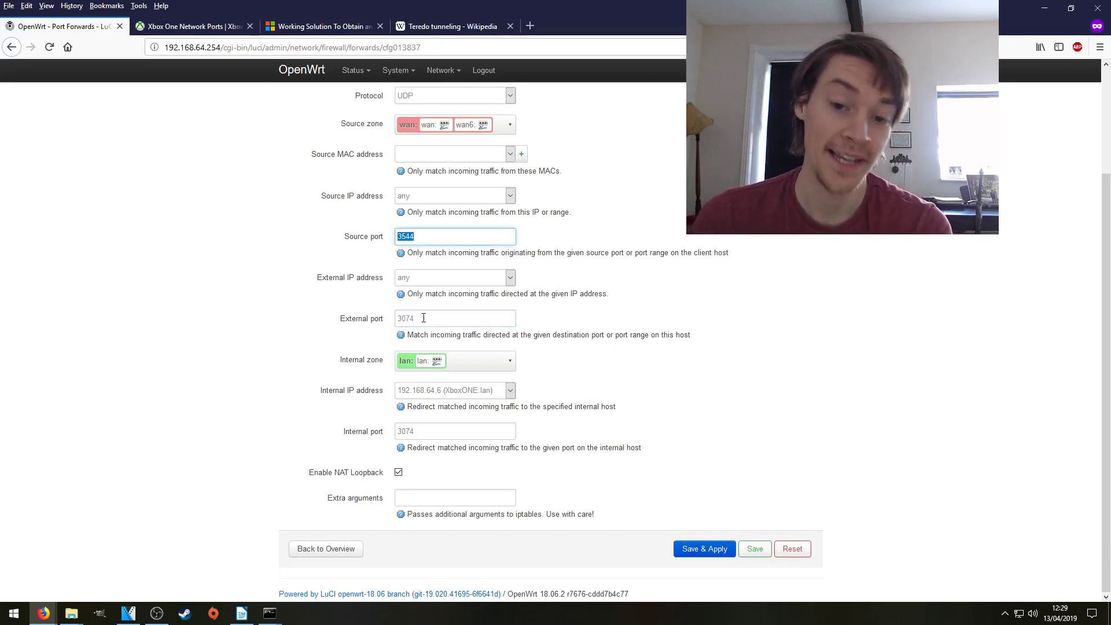
pyautogui.moveTo(422, 319); pyautogui.dragTo(378, 318)
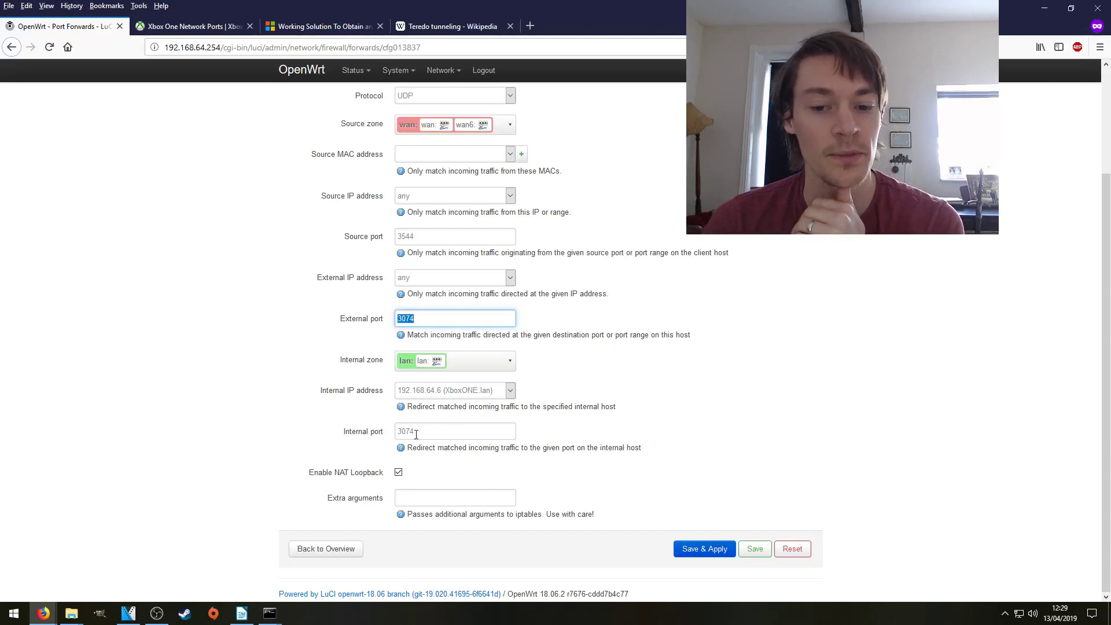
pyautogui.moveTo(416, 434); pyautogui.dragTo(374, 435)
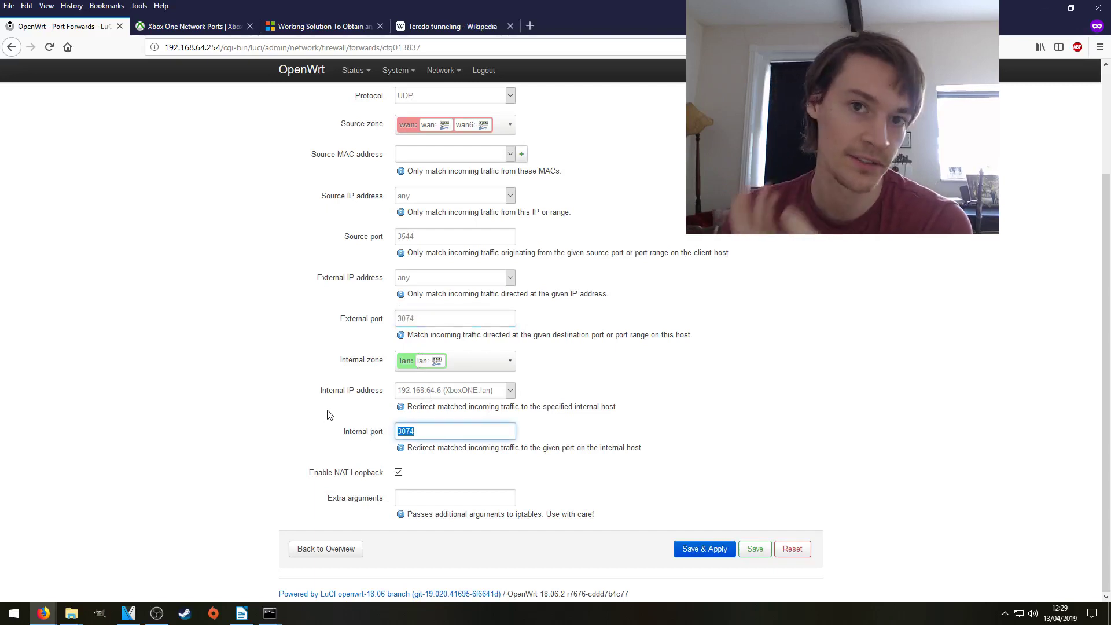
pyautogui.click(712, 553)
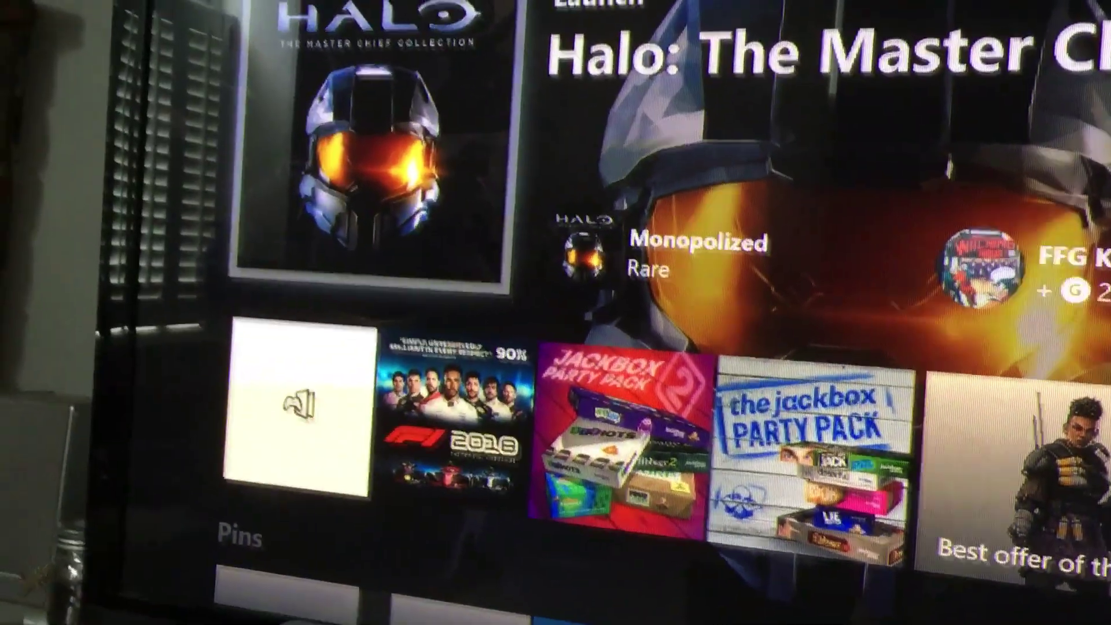
# Step: On the Xbox, navigate Settings > Network settings down to the Test NAT Type option
pyautogui.press('super')
pyautogui.press('Right')
pyautogui.press('Right')
pyautogui.press('Right')
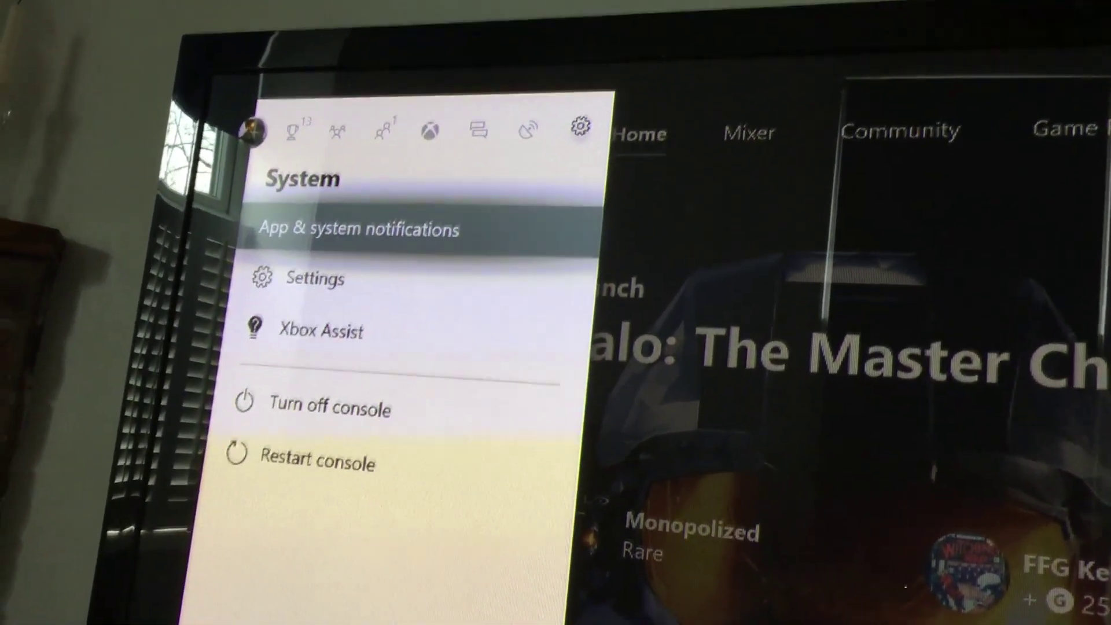
pyautogui.press('Down')
pyautogui.press('Return')
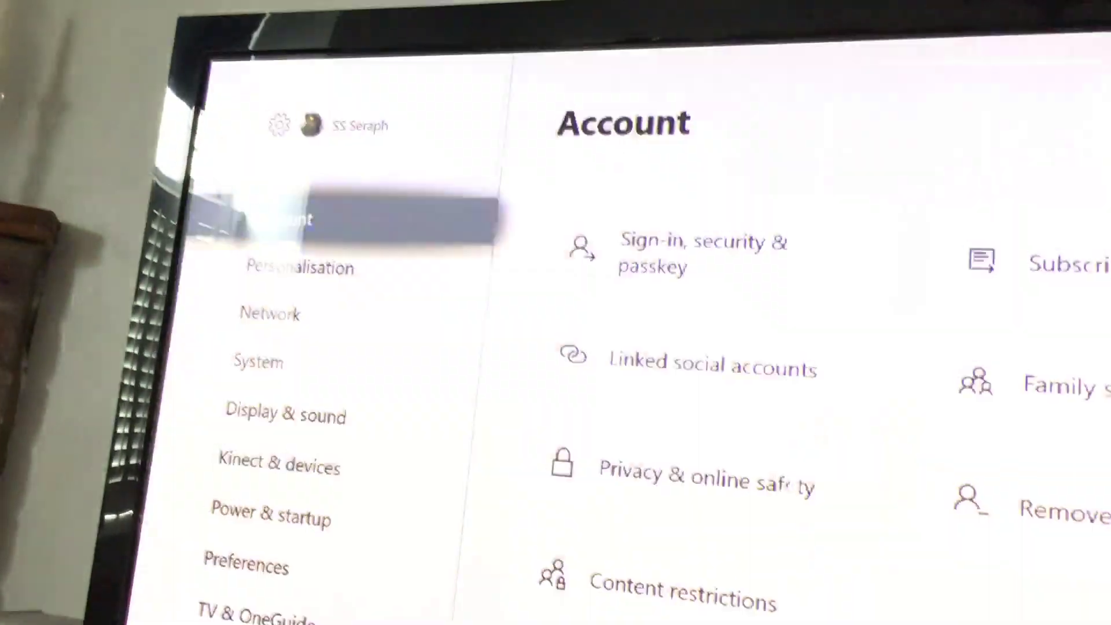
pyautogui.press('Down')
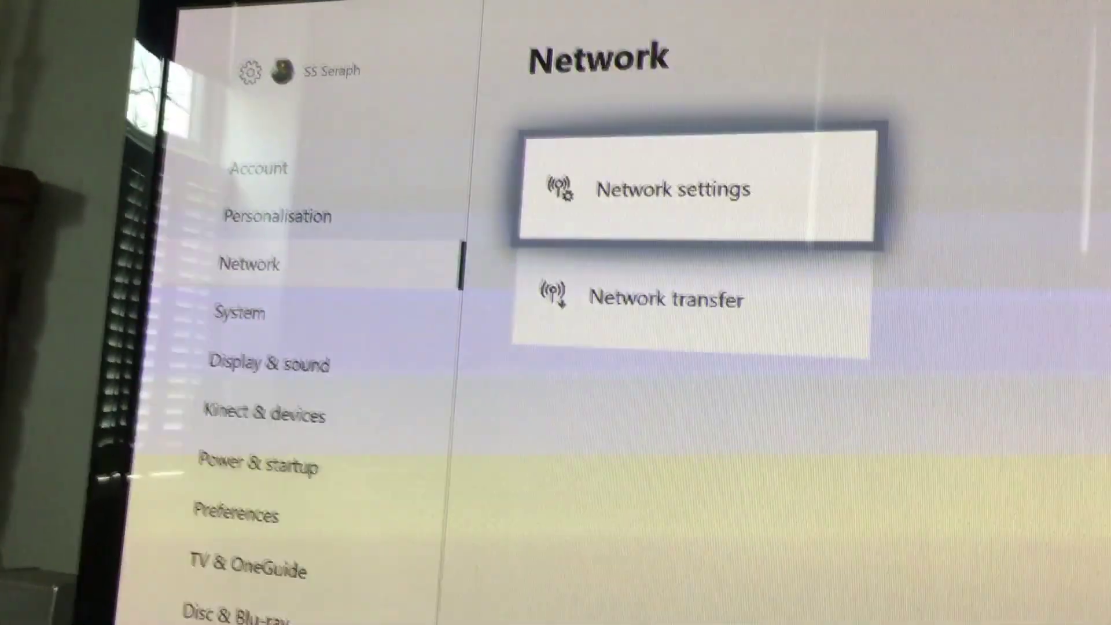
pyautogui.press('Return')
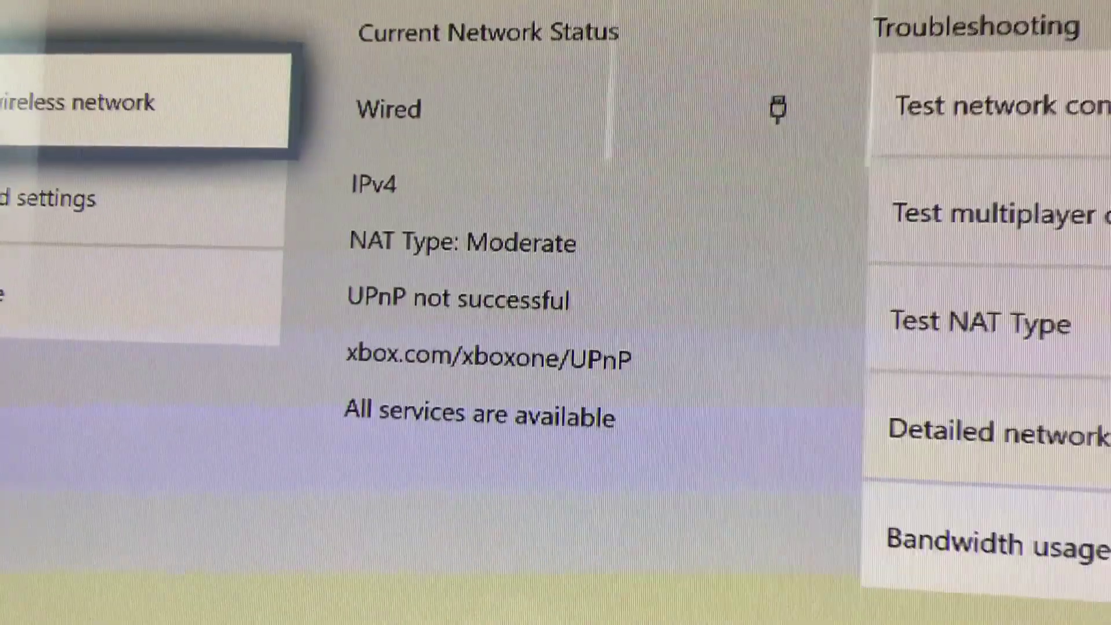
pyautogui.press('Right')
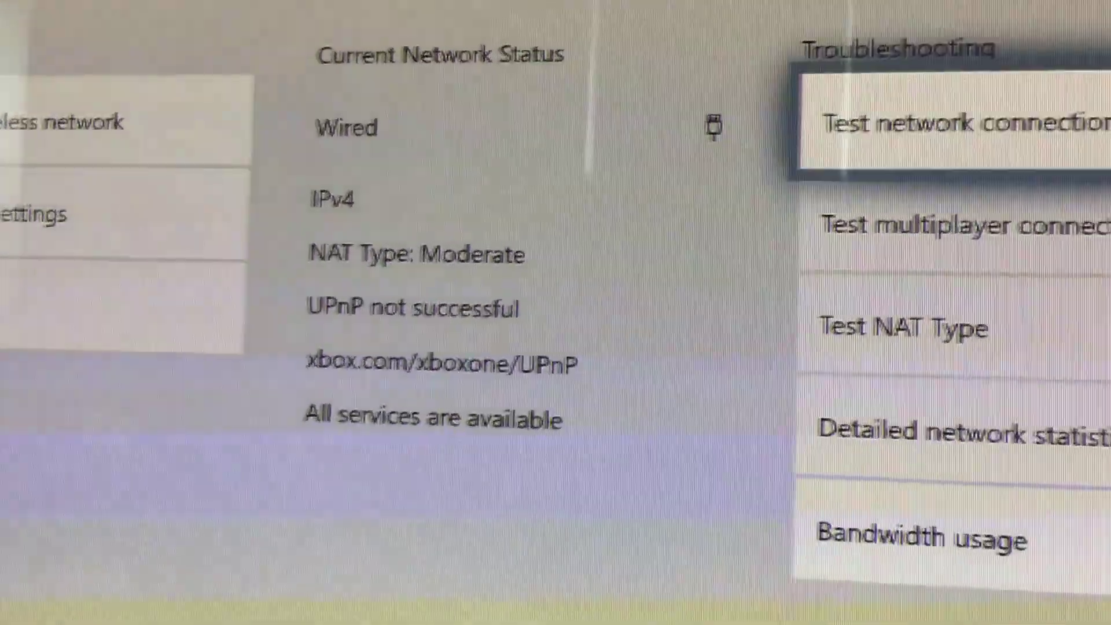
pyautogui.press('Down')
pyautogui.press('Down')
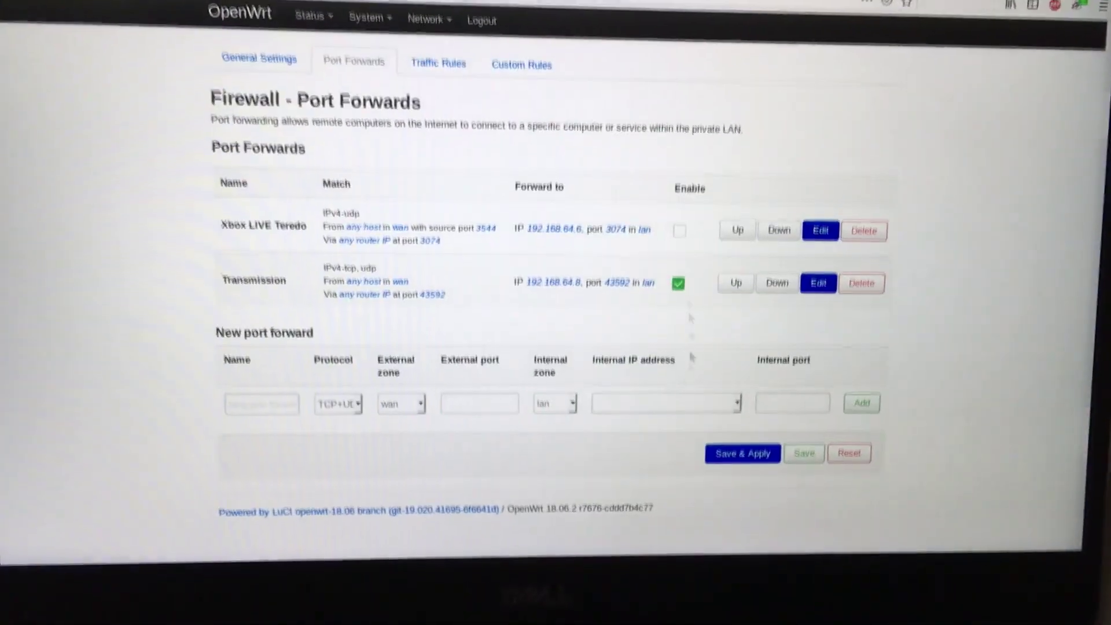
# Step: Enable the Xbox LIVE Teredo port-forward rule (UDP 3544 → 3074) so it takes effect
pyautogui.click(666, 202)
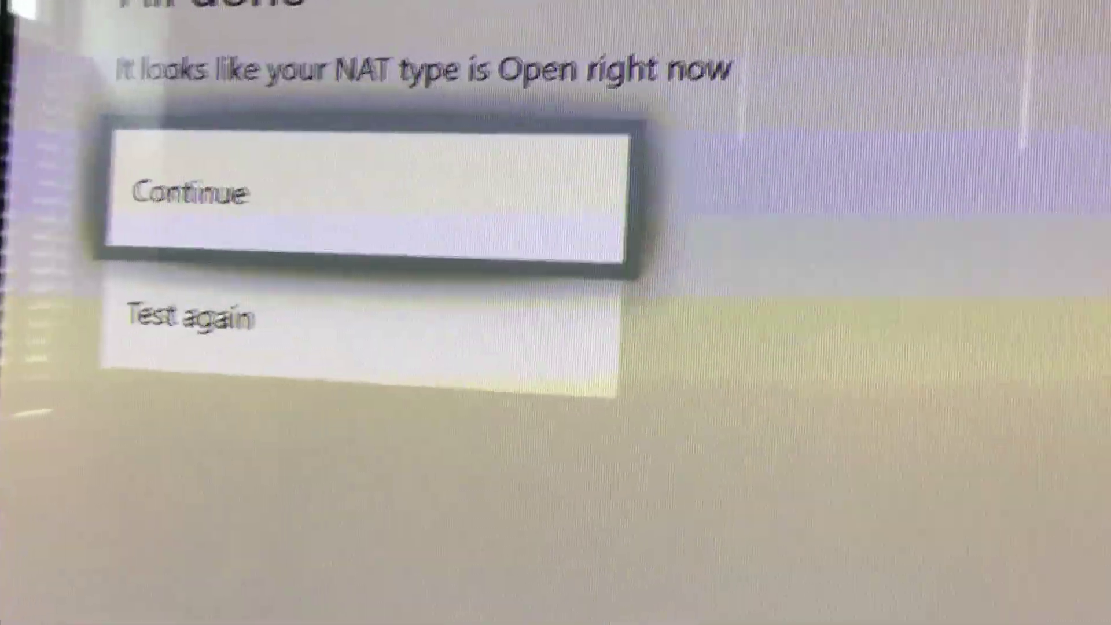
# Step: Accept the Open NAT result on the All done screen, returning to Network settings
pyautogui.press('Return')
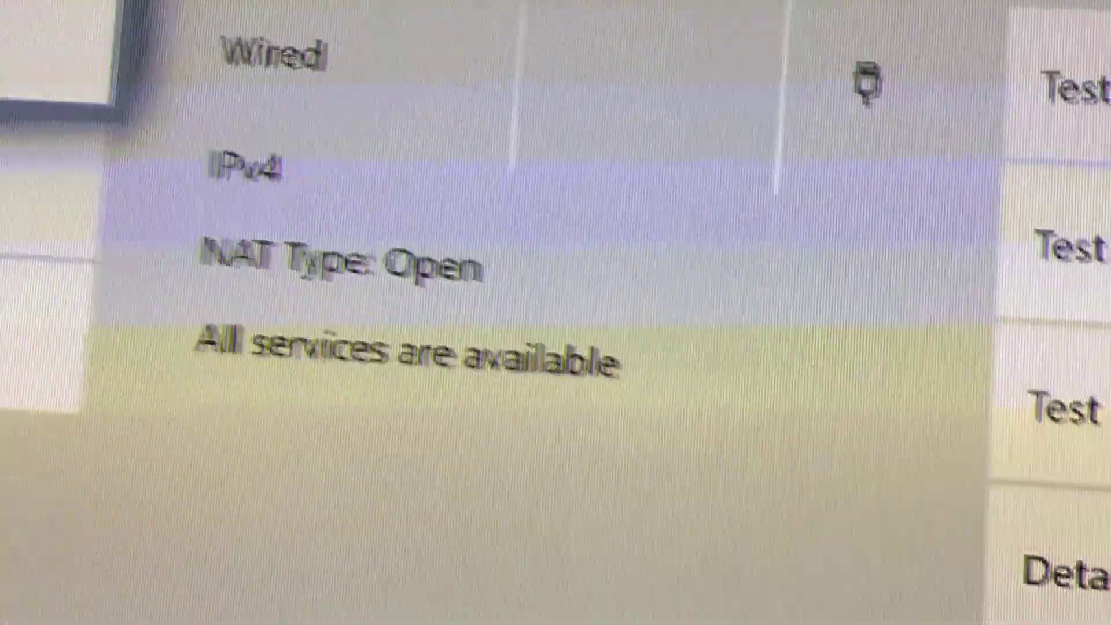